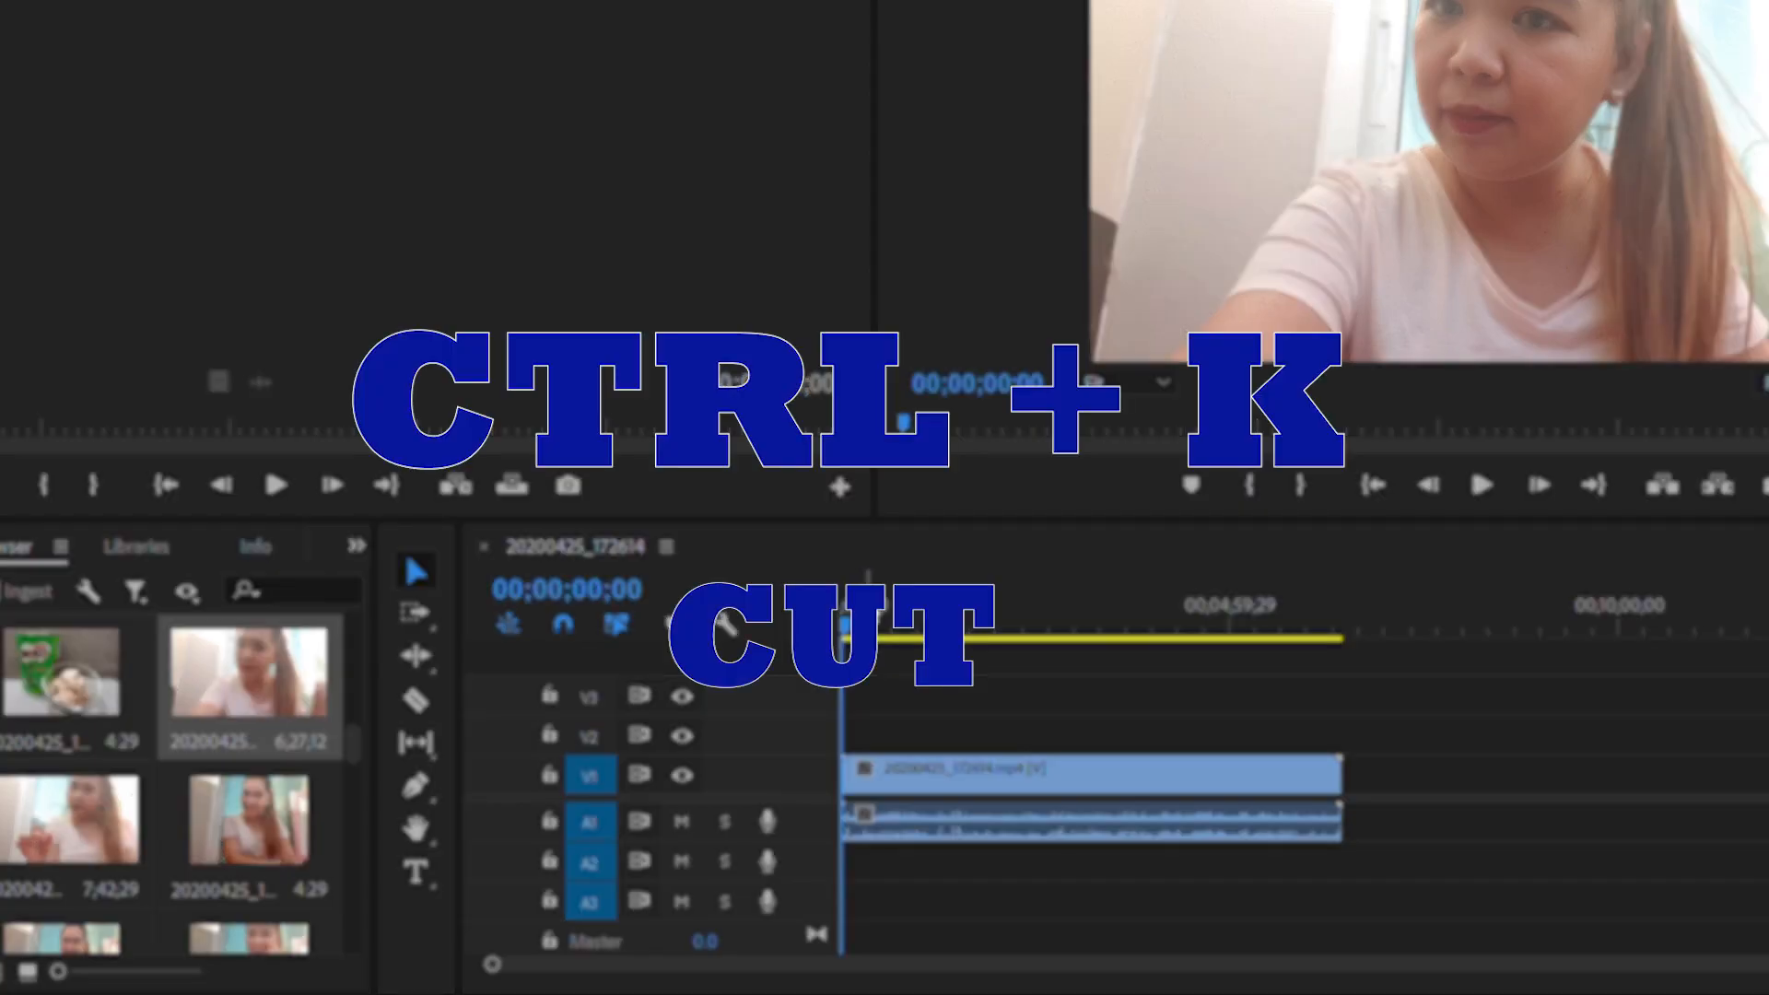
Step: Split the clip 20200425_172614.mp4 at 00;00;40;13 and move its second part further along the track, leaving a gap
click(892, 597)
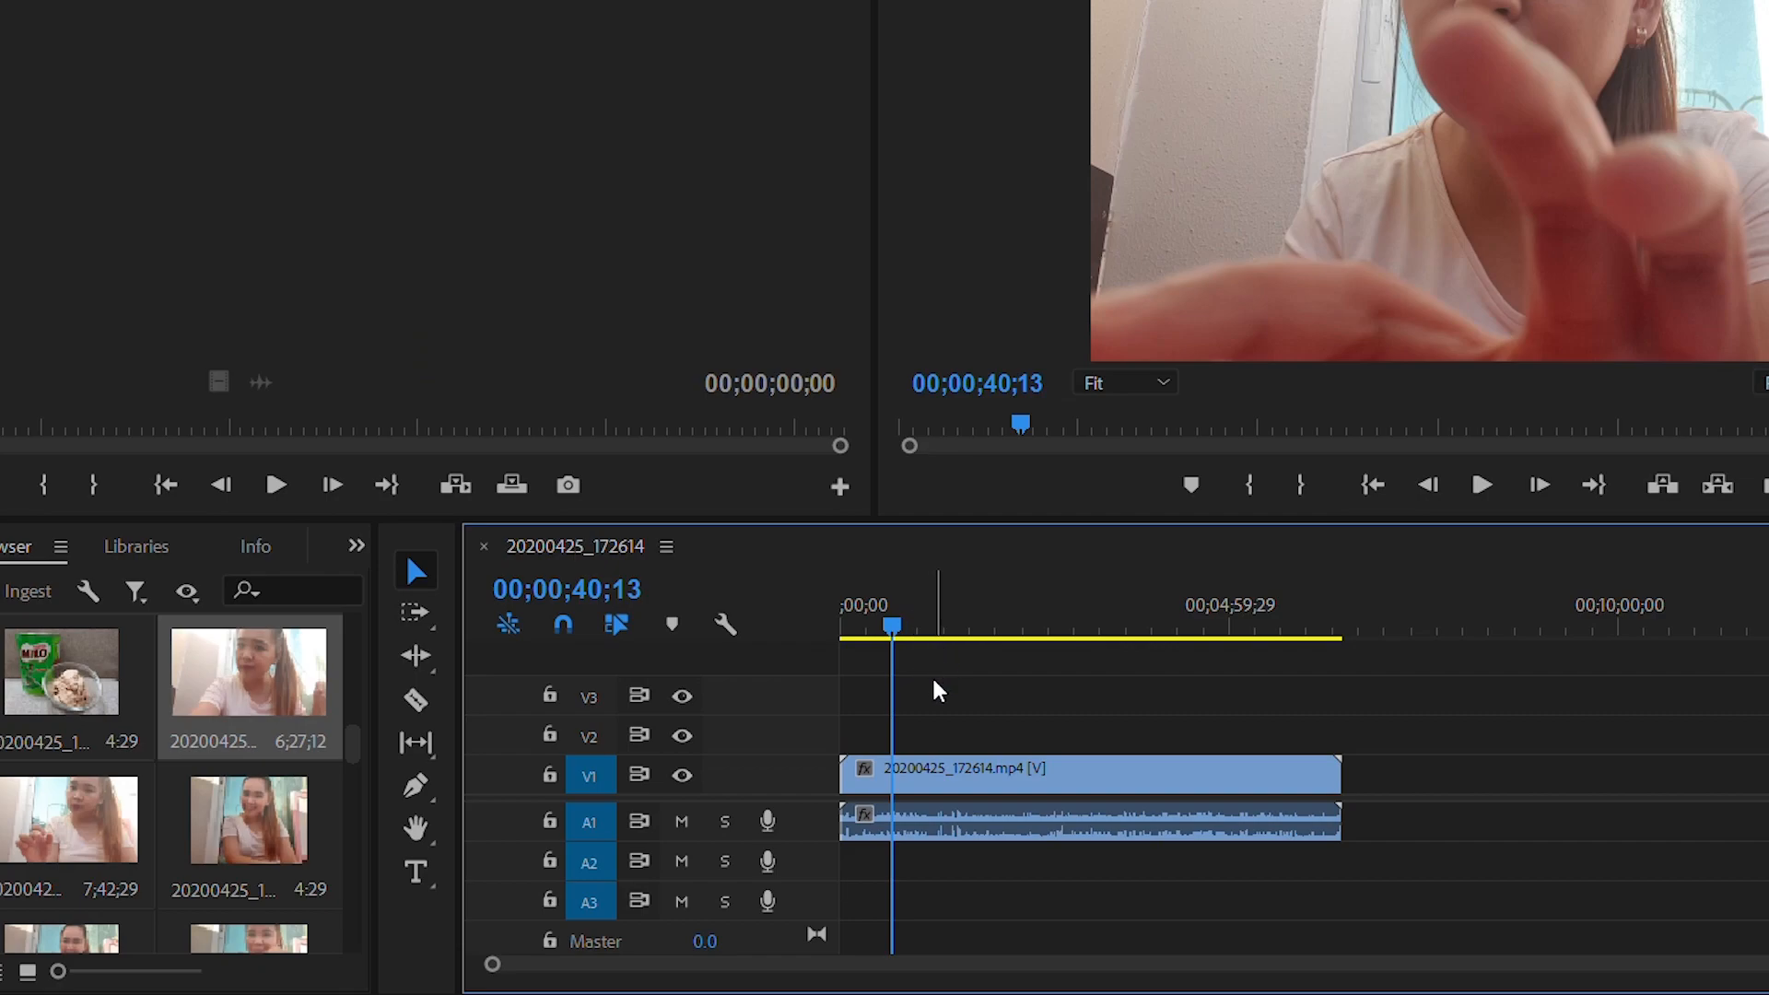
click(942, 745)
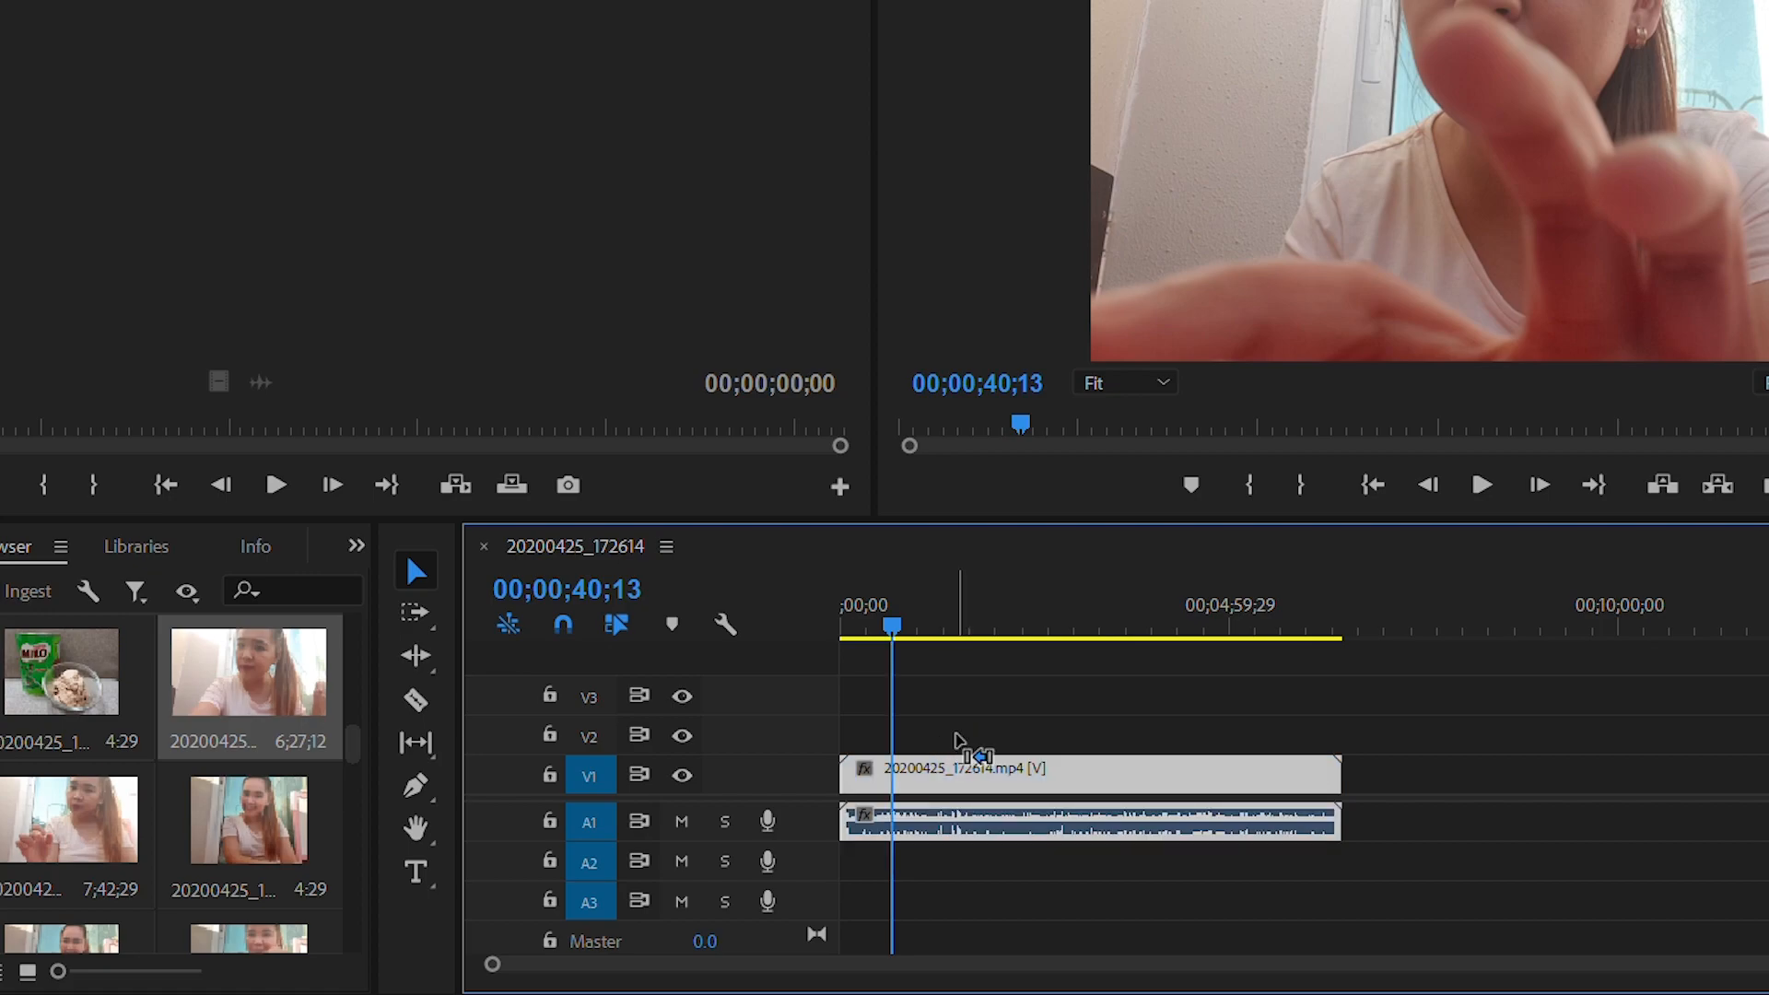
key(ctrl+k)
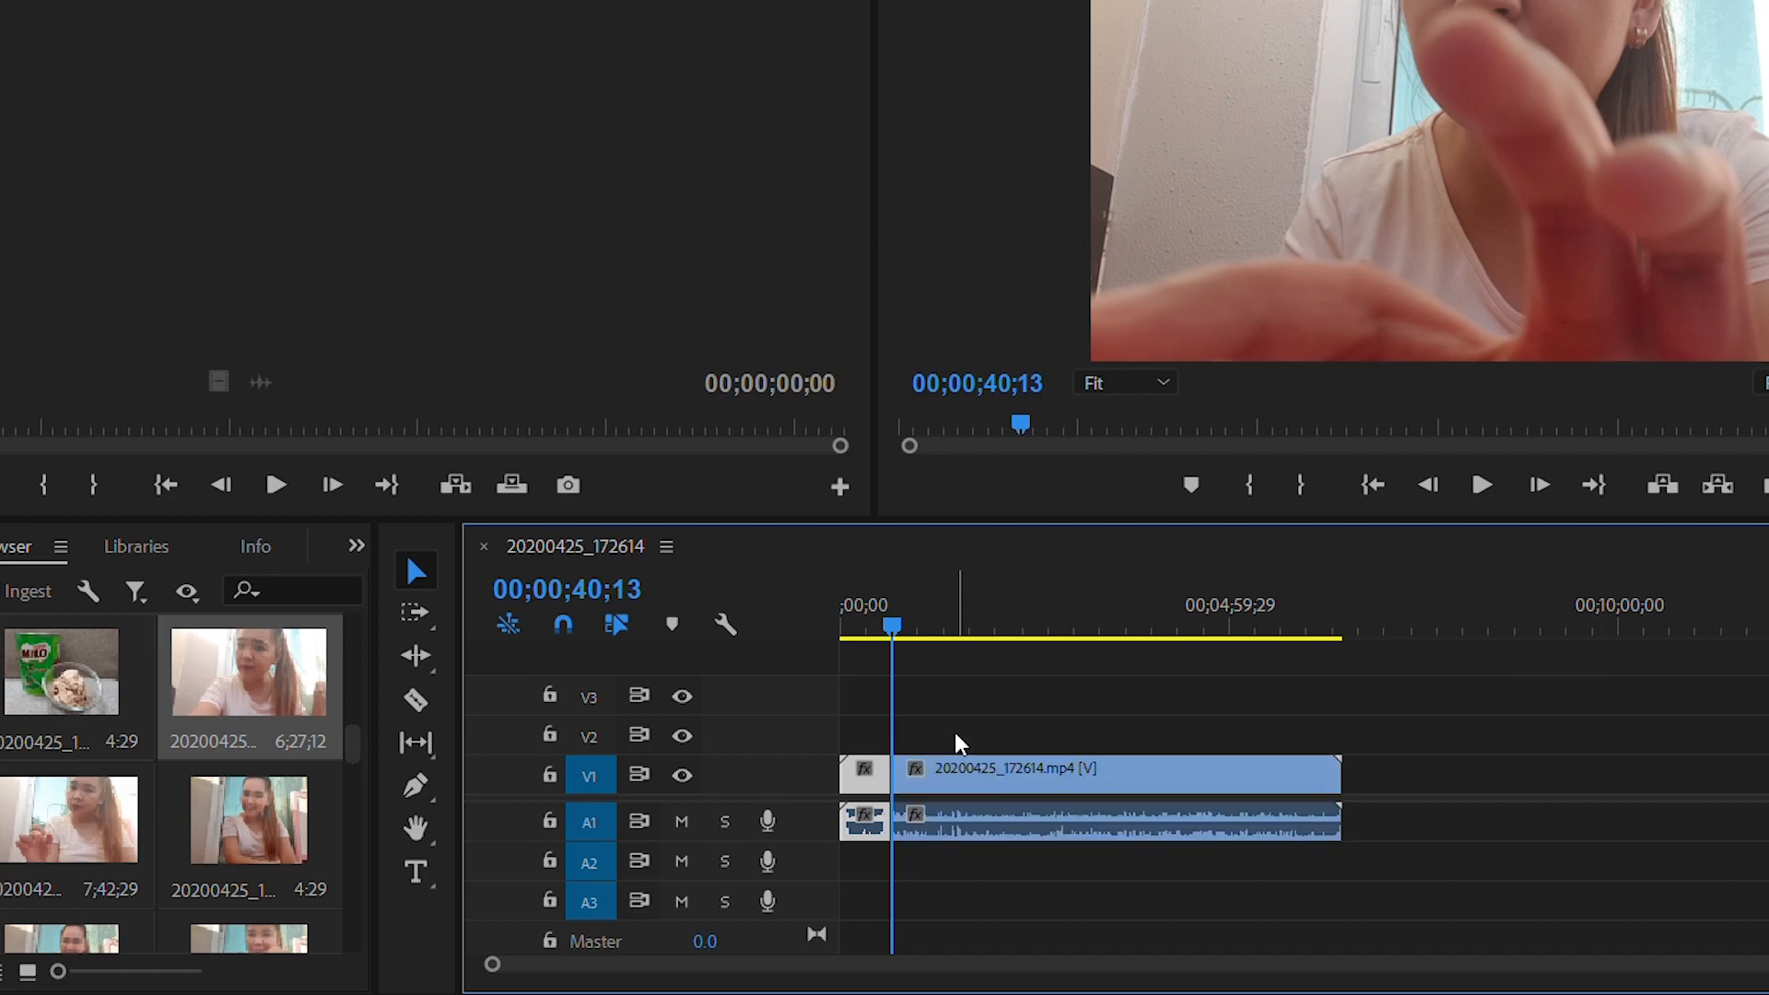
click(971, 754)
mouse_move(970, 754)
mouse_down()
mouse_move(1018, 751)
mouse_move(996, 746)
mouse_up()
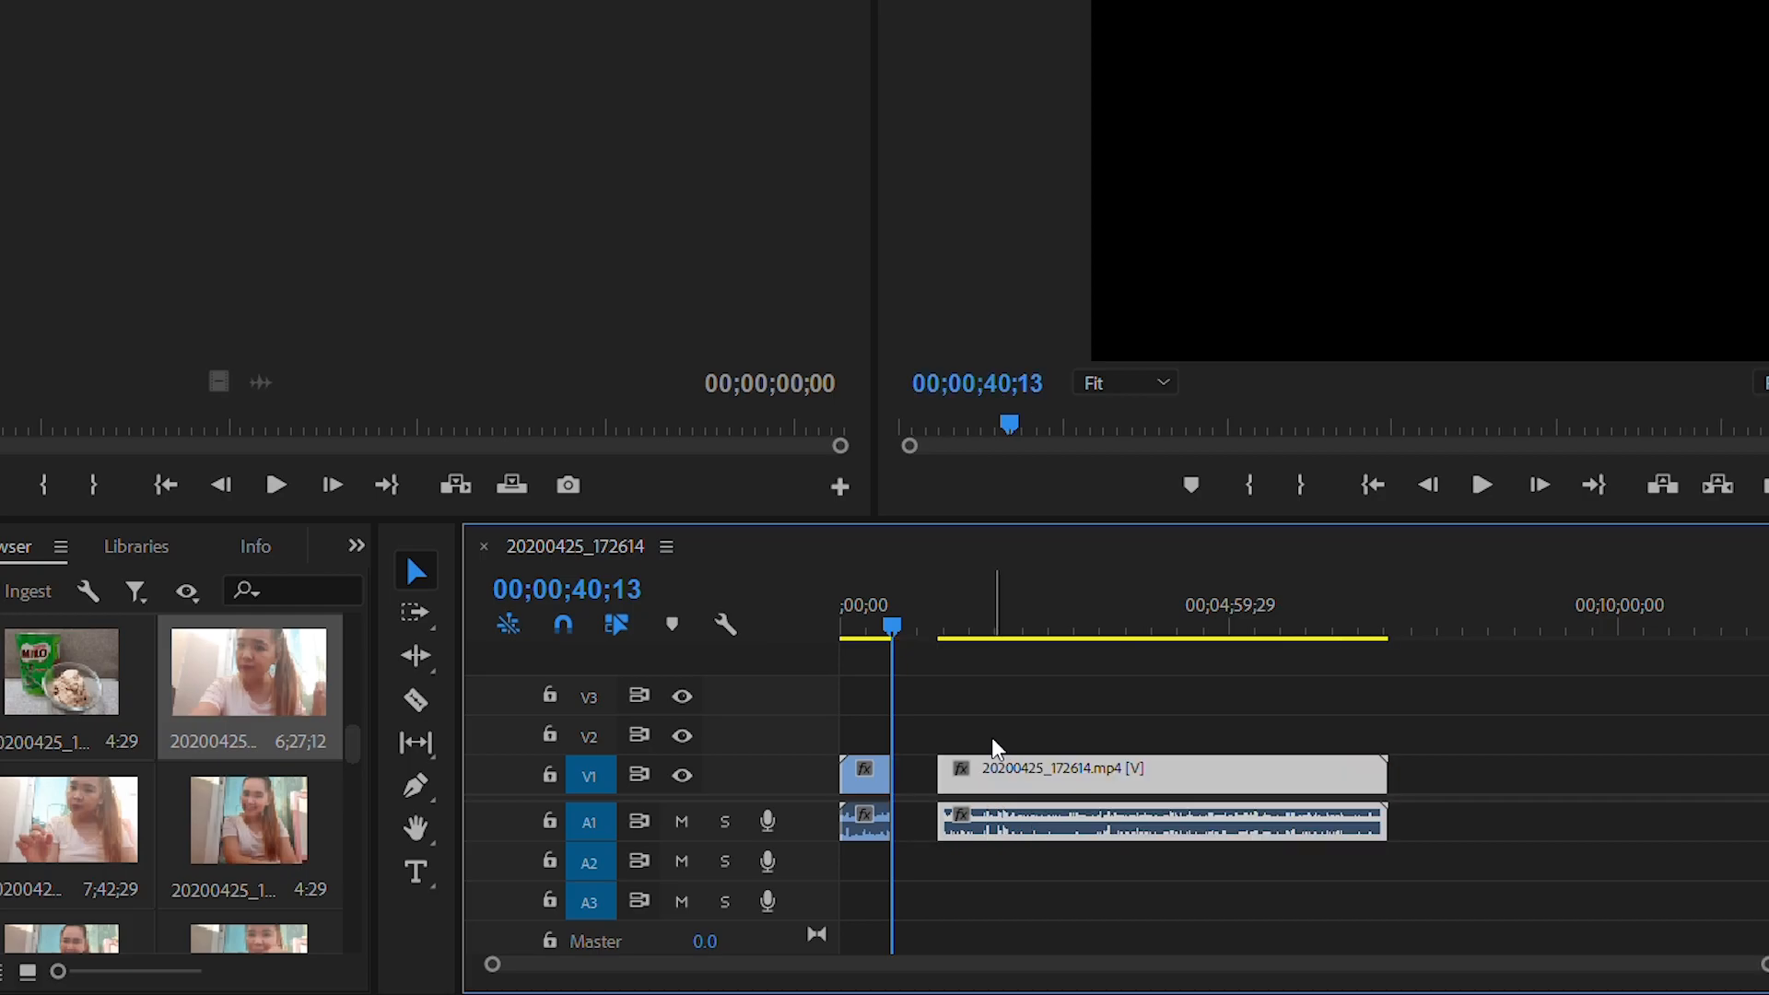
Step: Cut the clip with the Razor tool at 00;00;38;01 and at two more points further along
drag(896, 619, 901, 667)
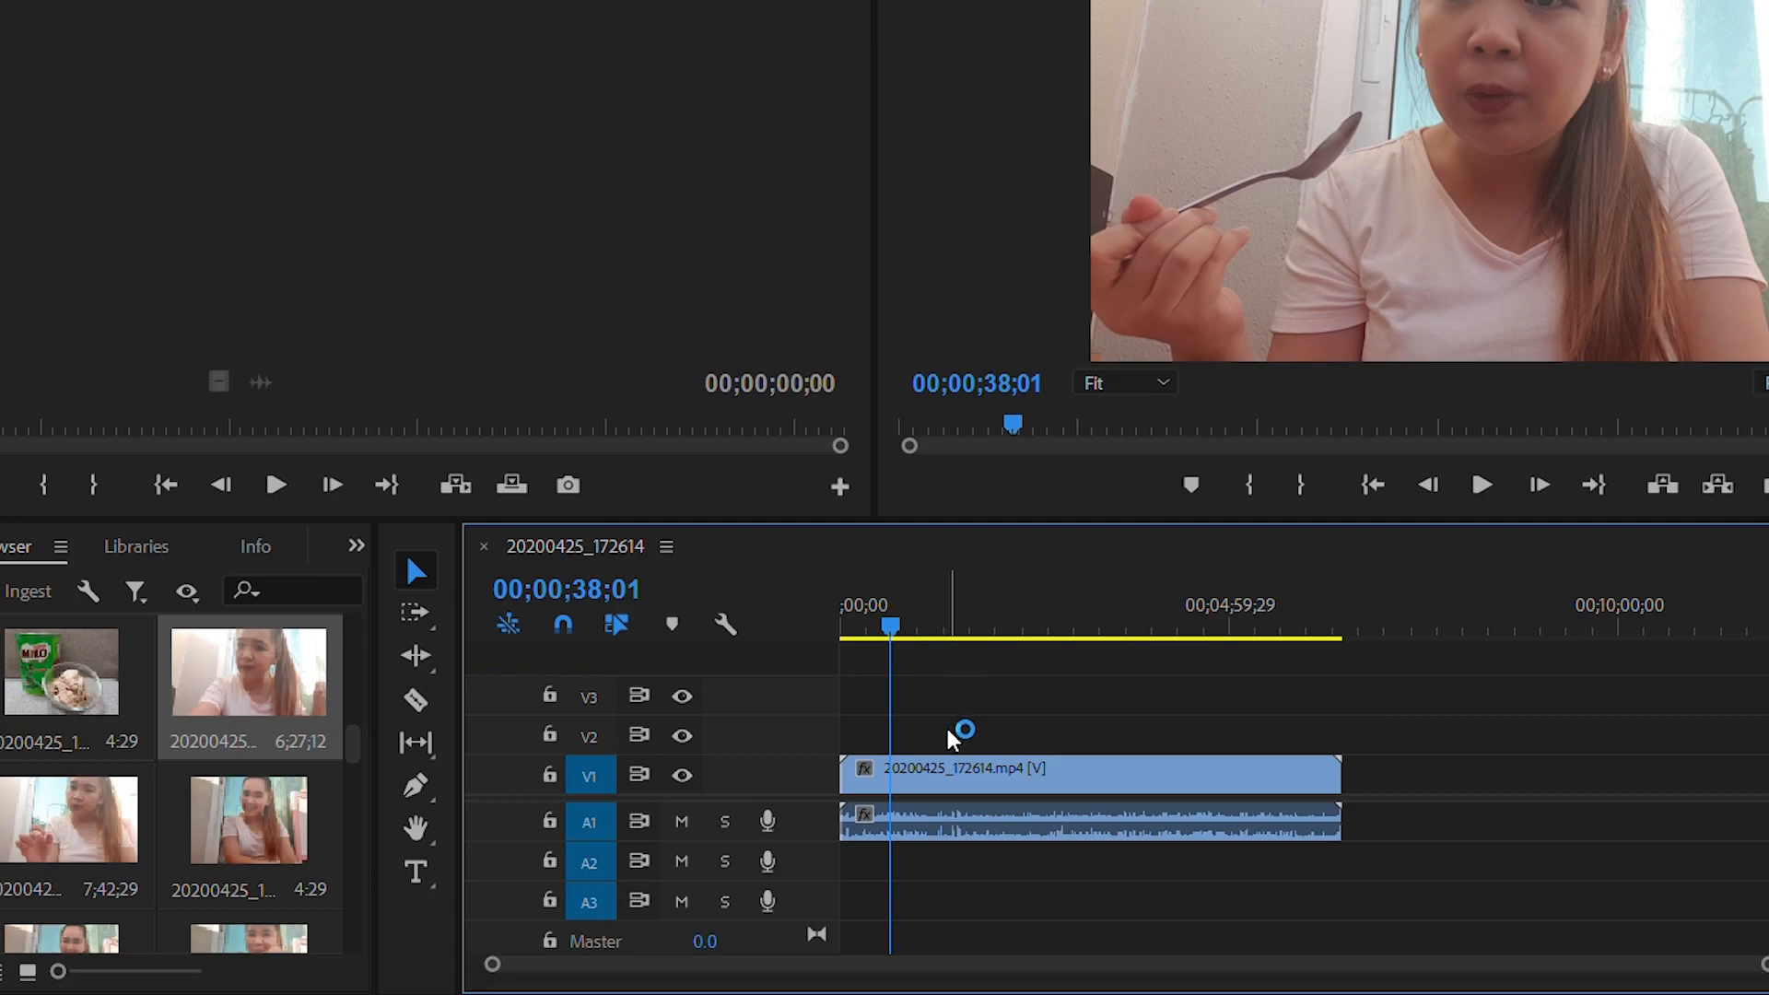
click(967, 769)
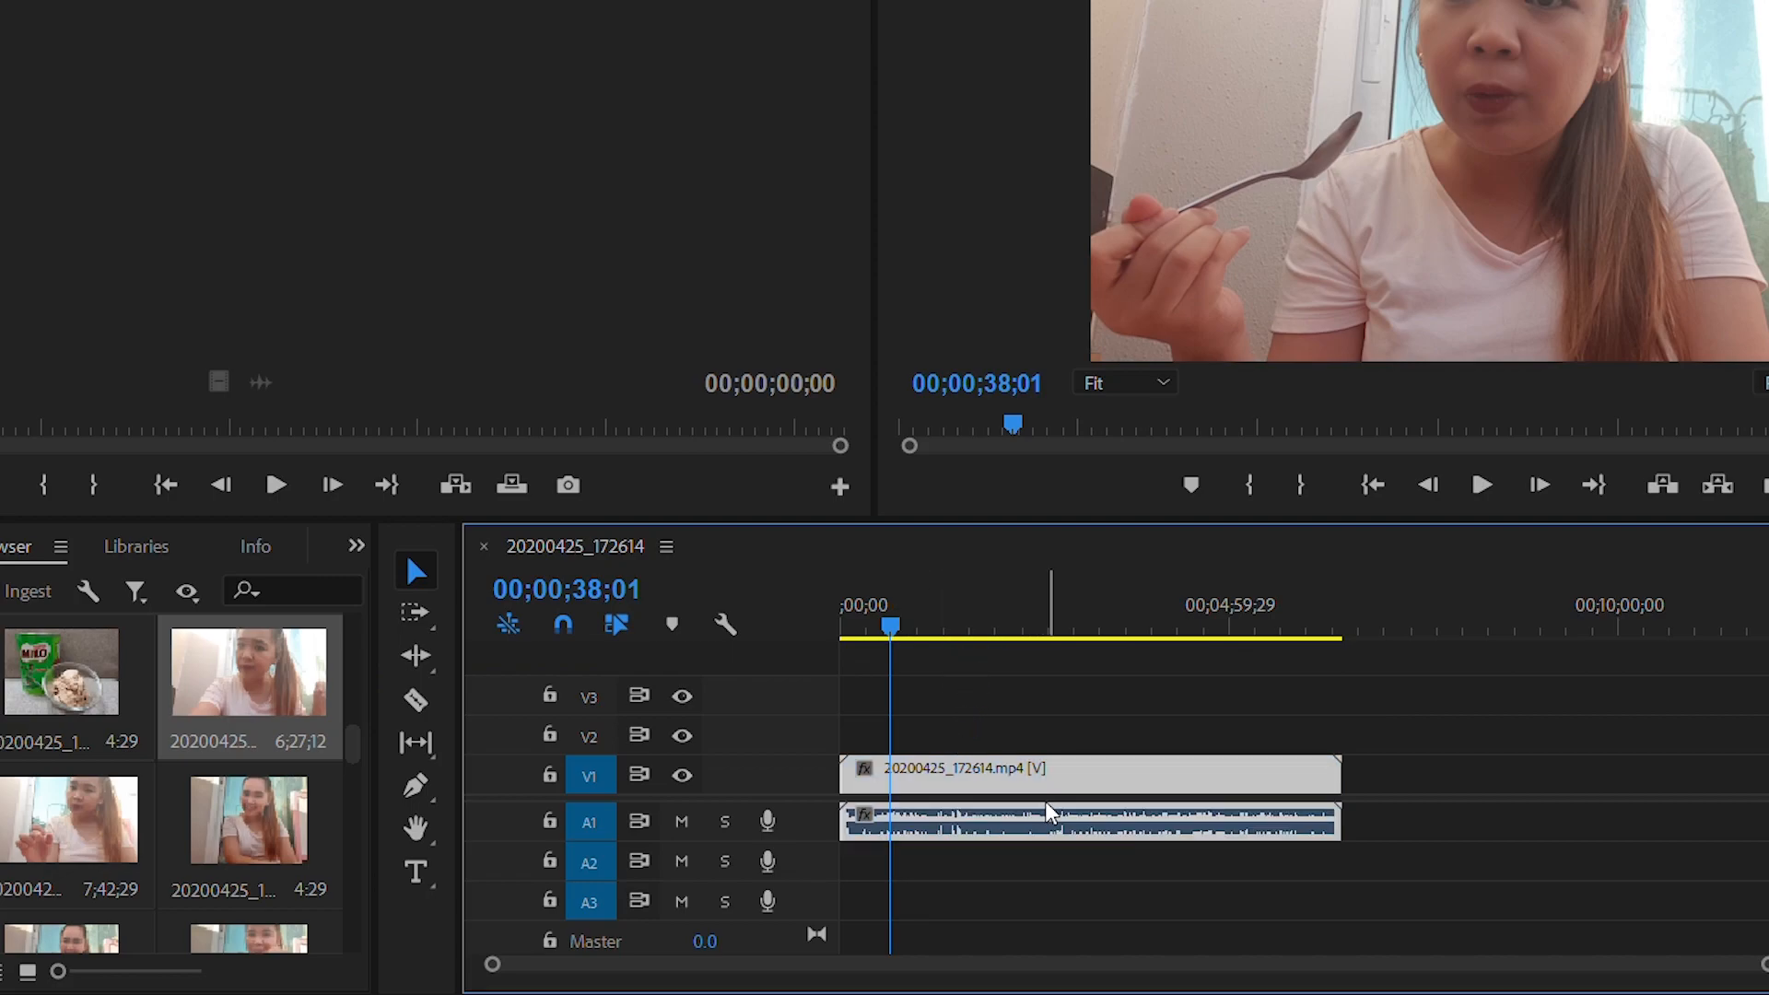
key(c)
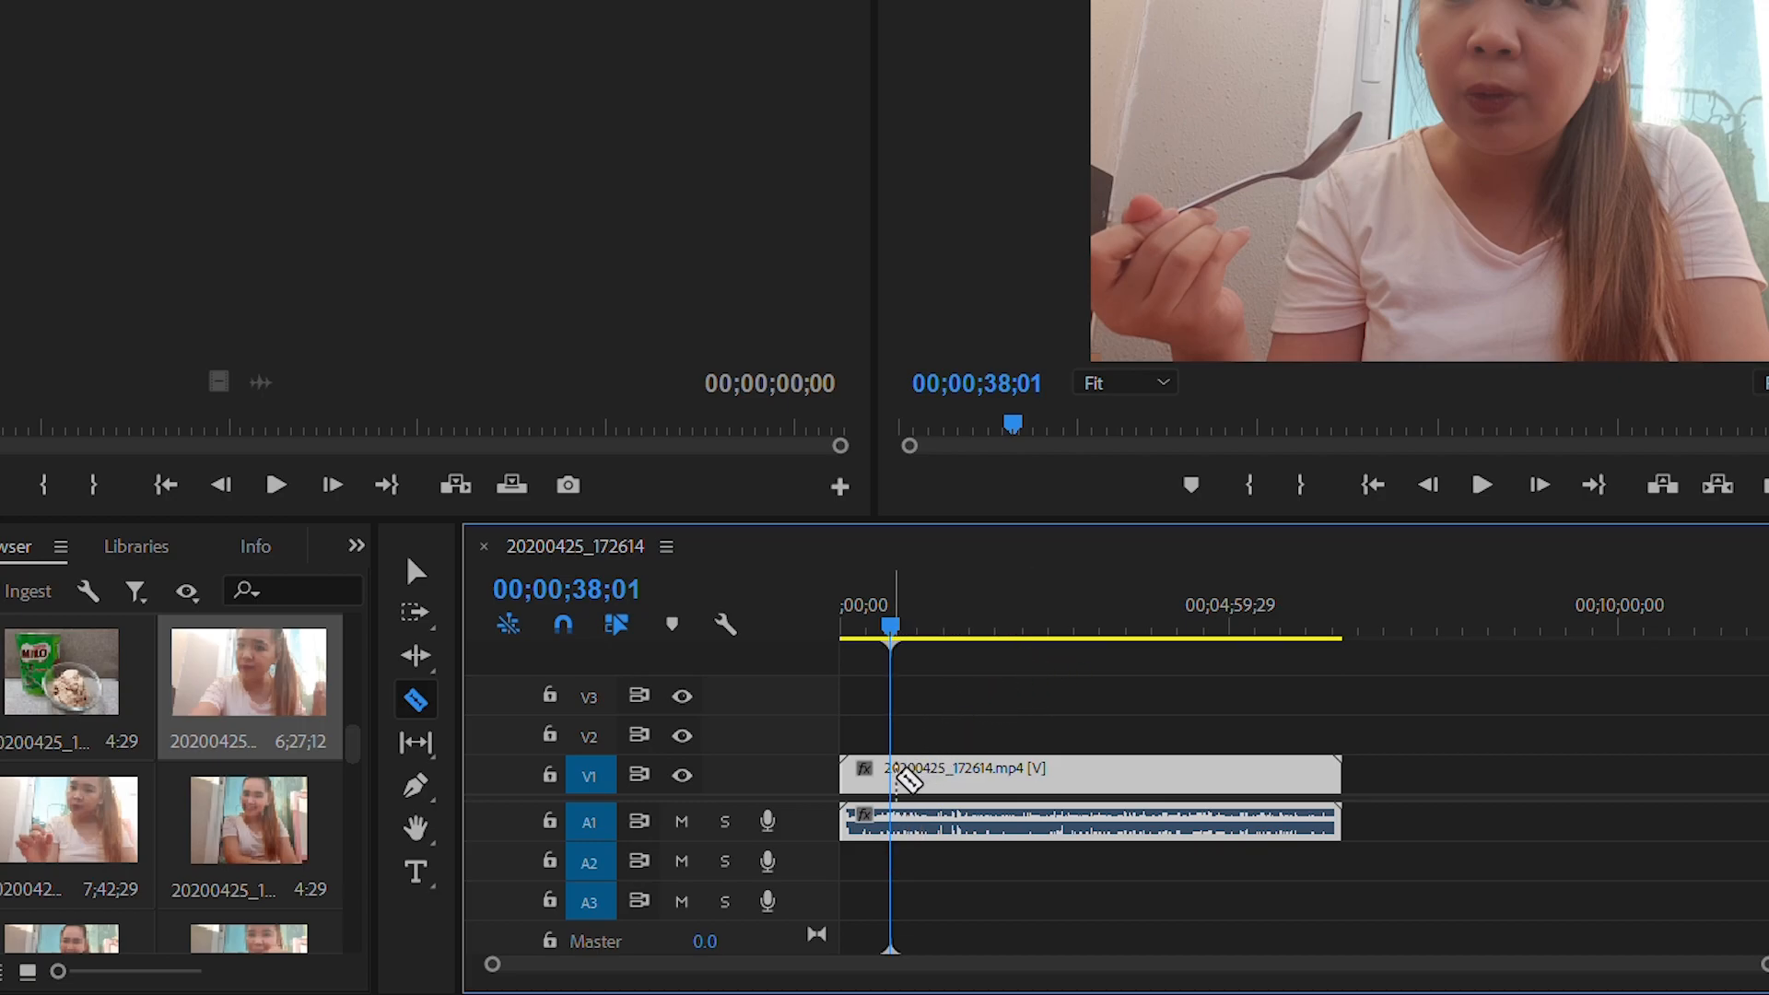
click(899, 774)
click(1011, 772)
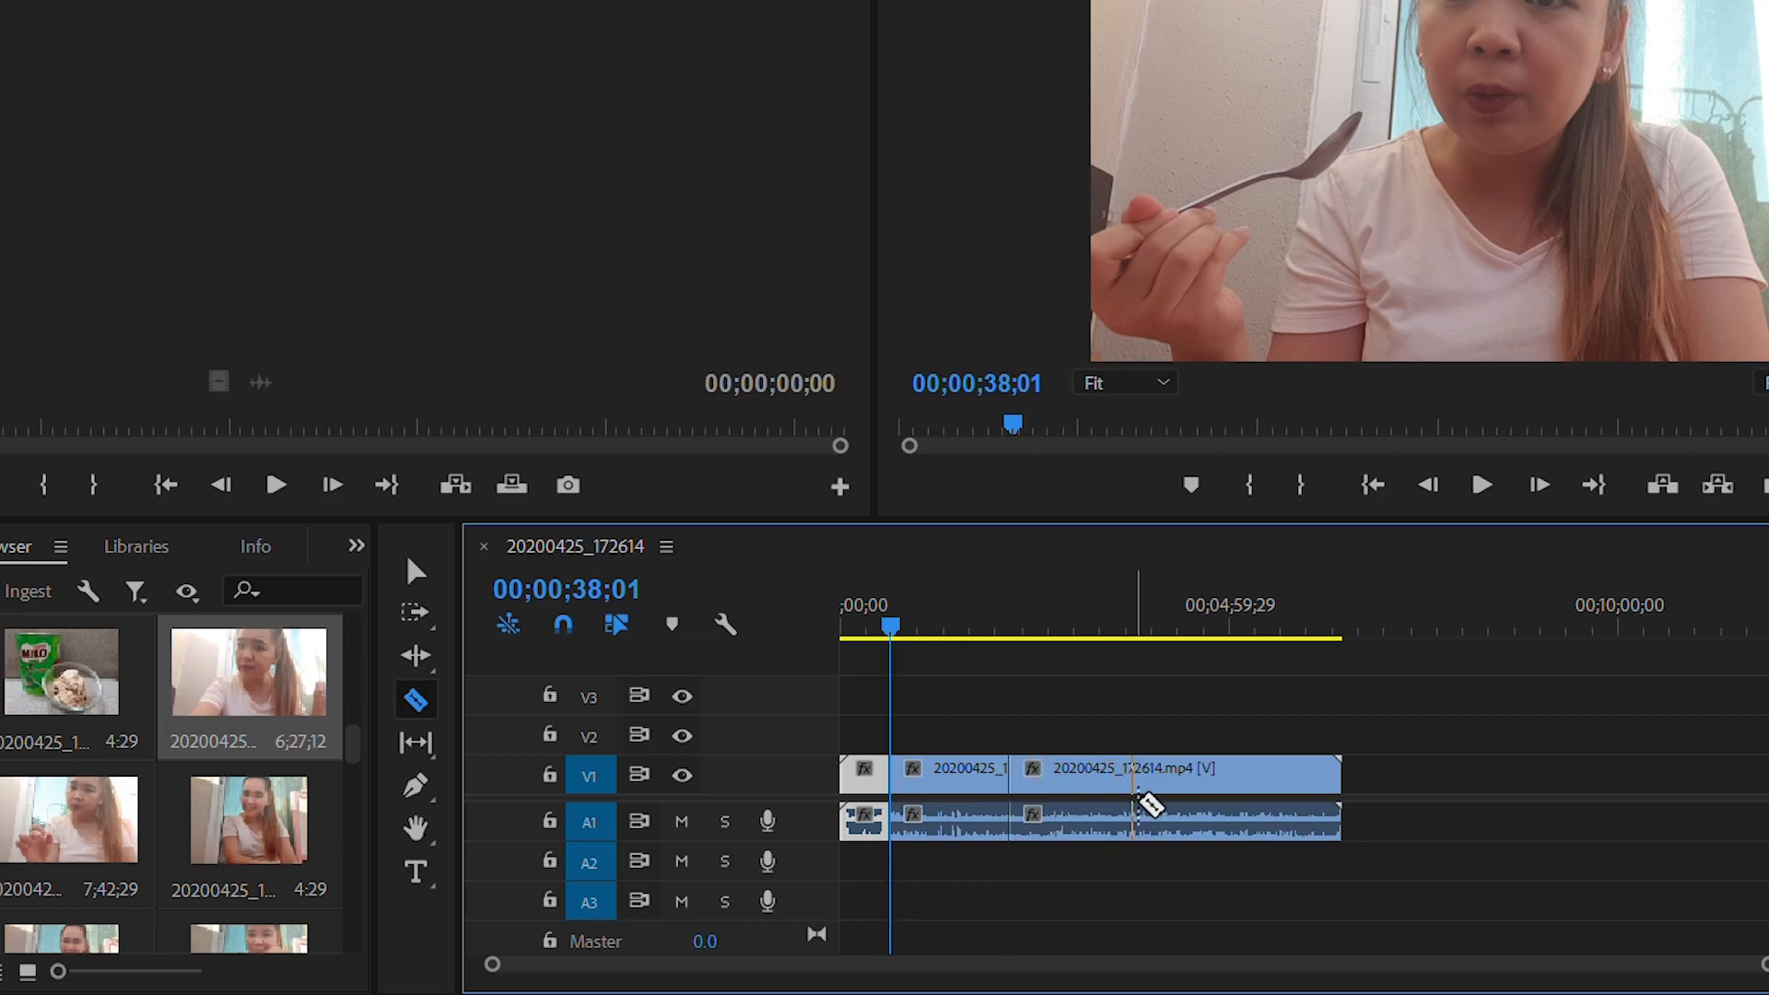
click(1126, 779)
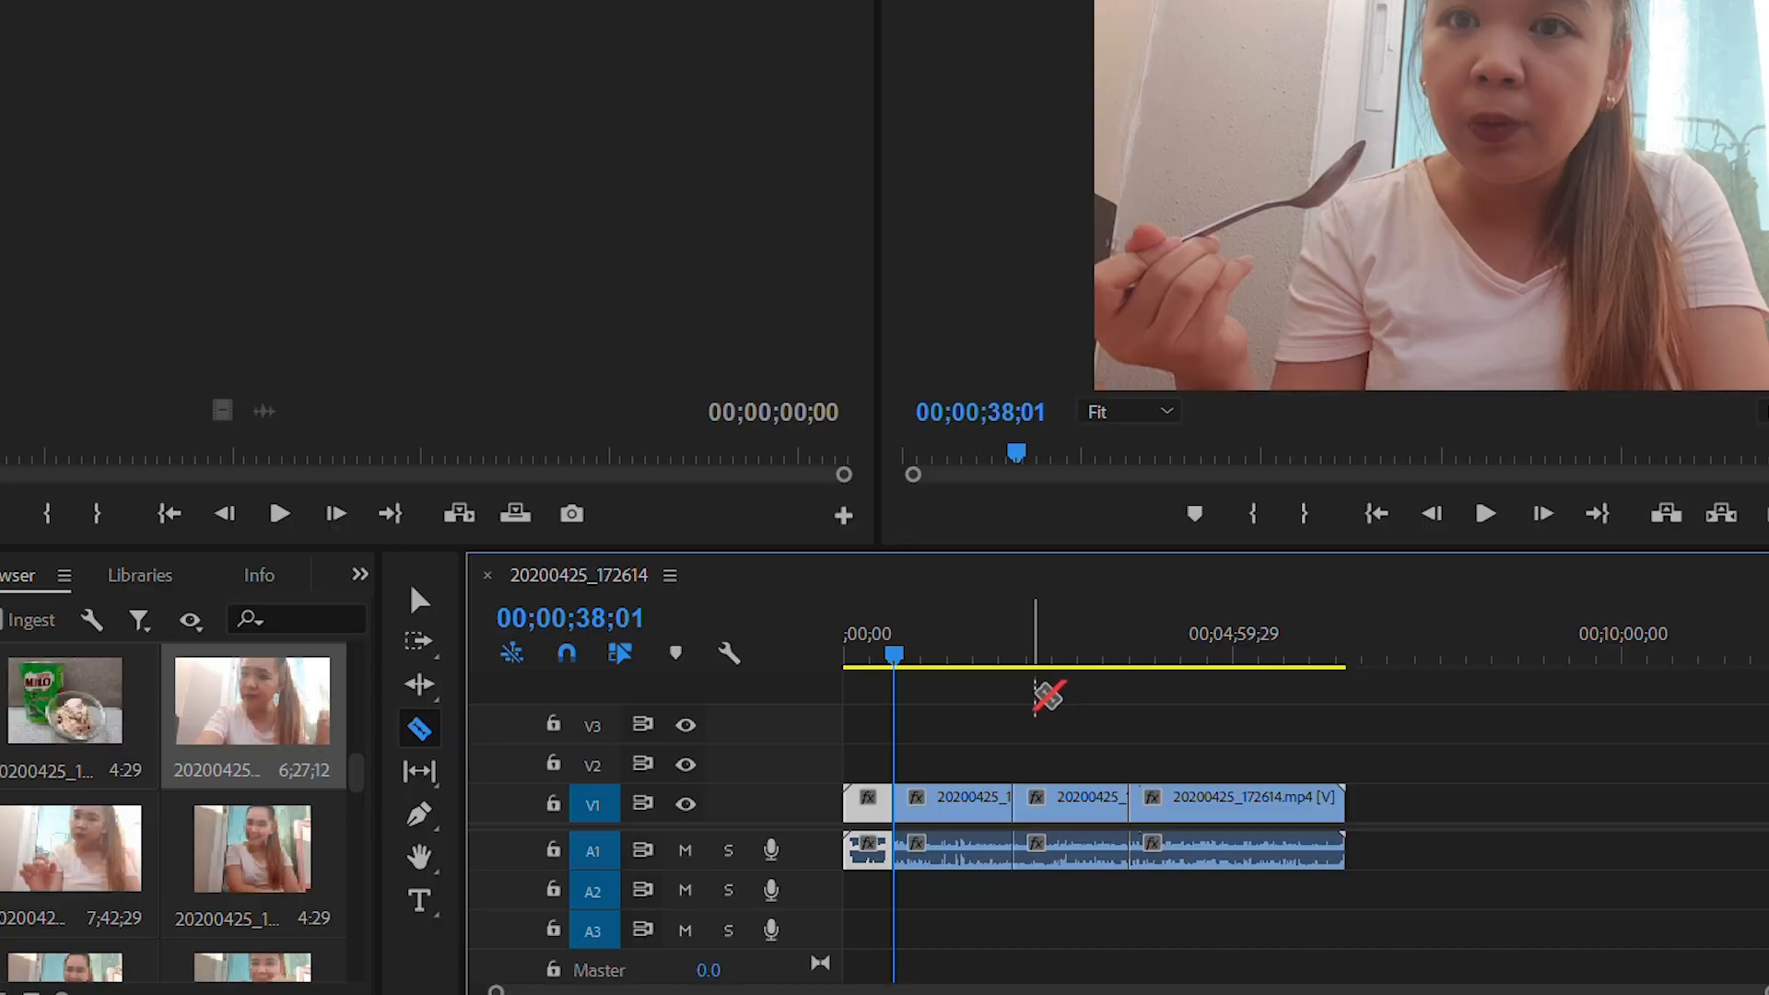
Step: Switch back to the Selection tool and undo the three razor cuts
key(v)
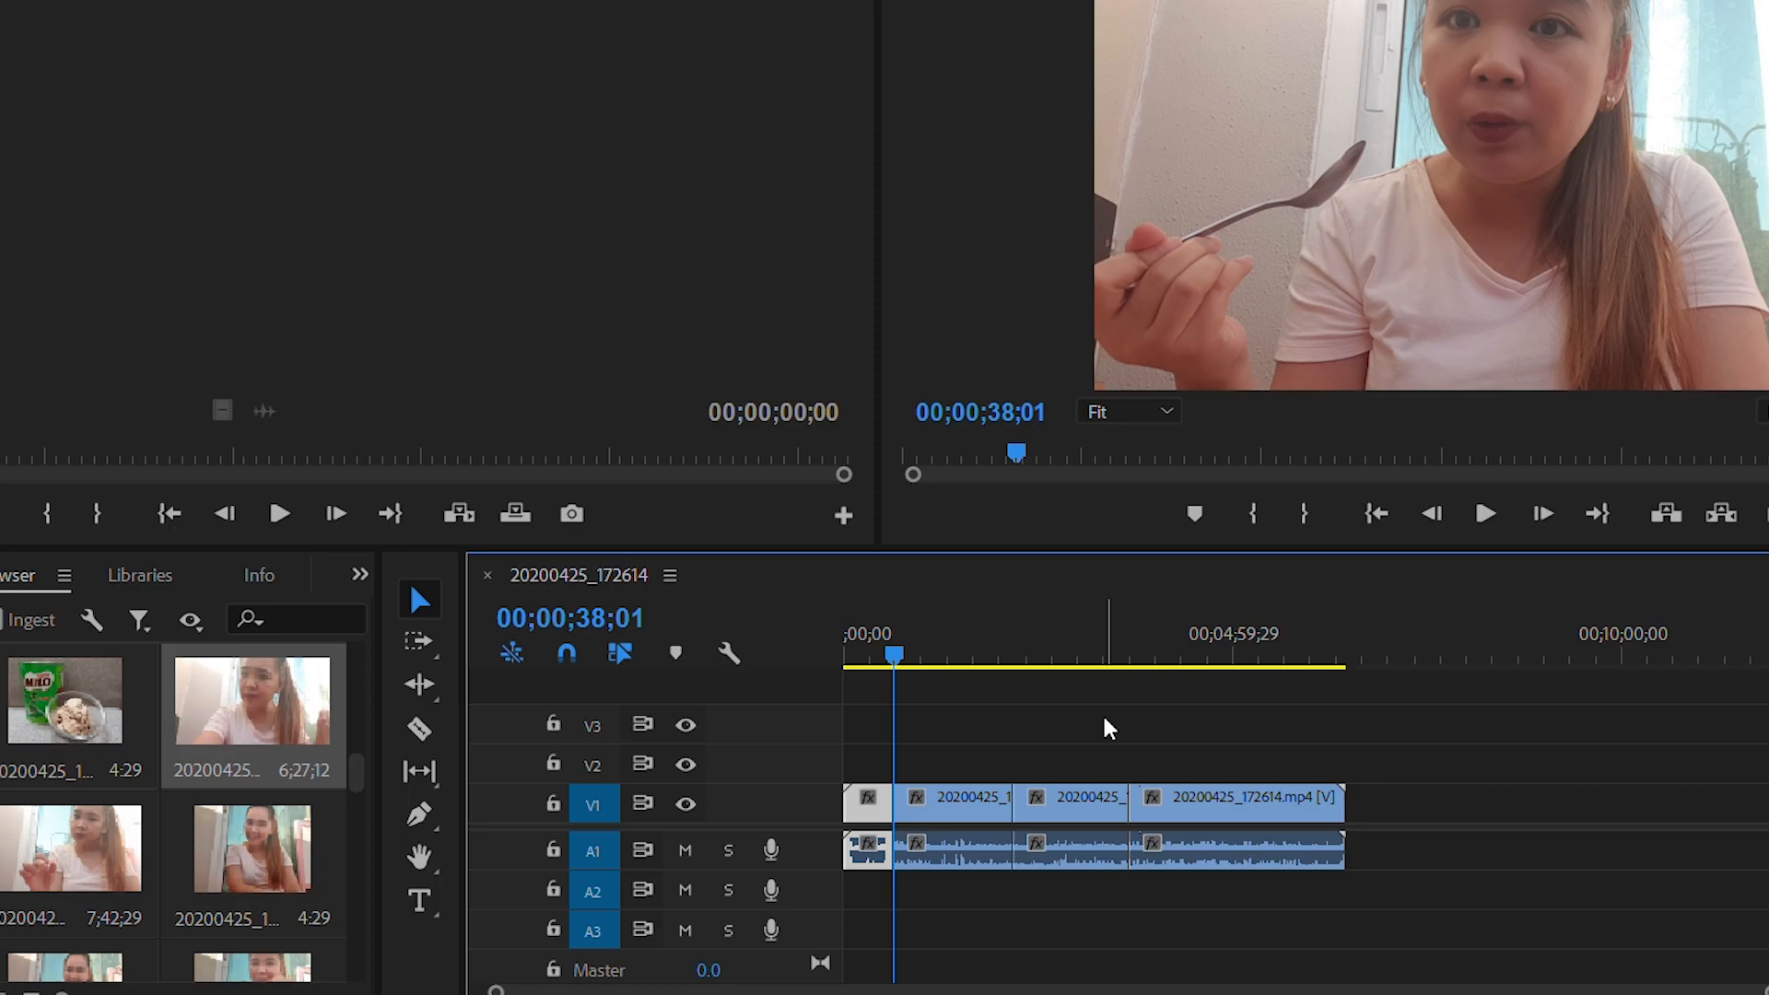
key(ctrl+z)
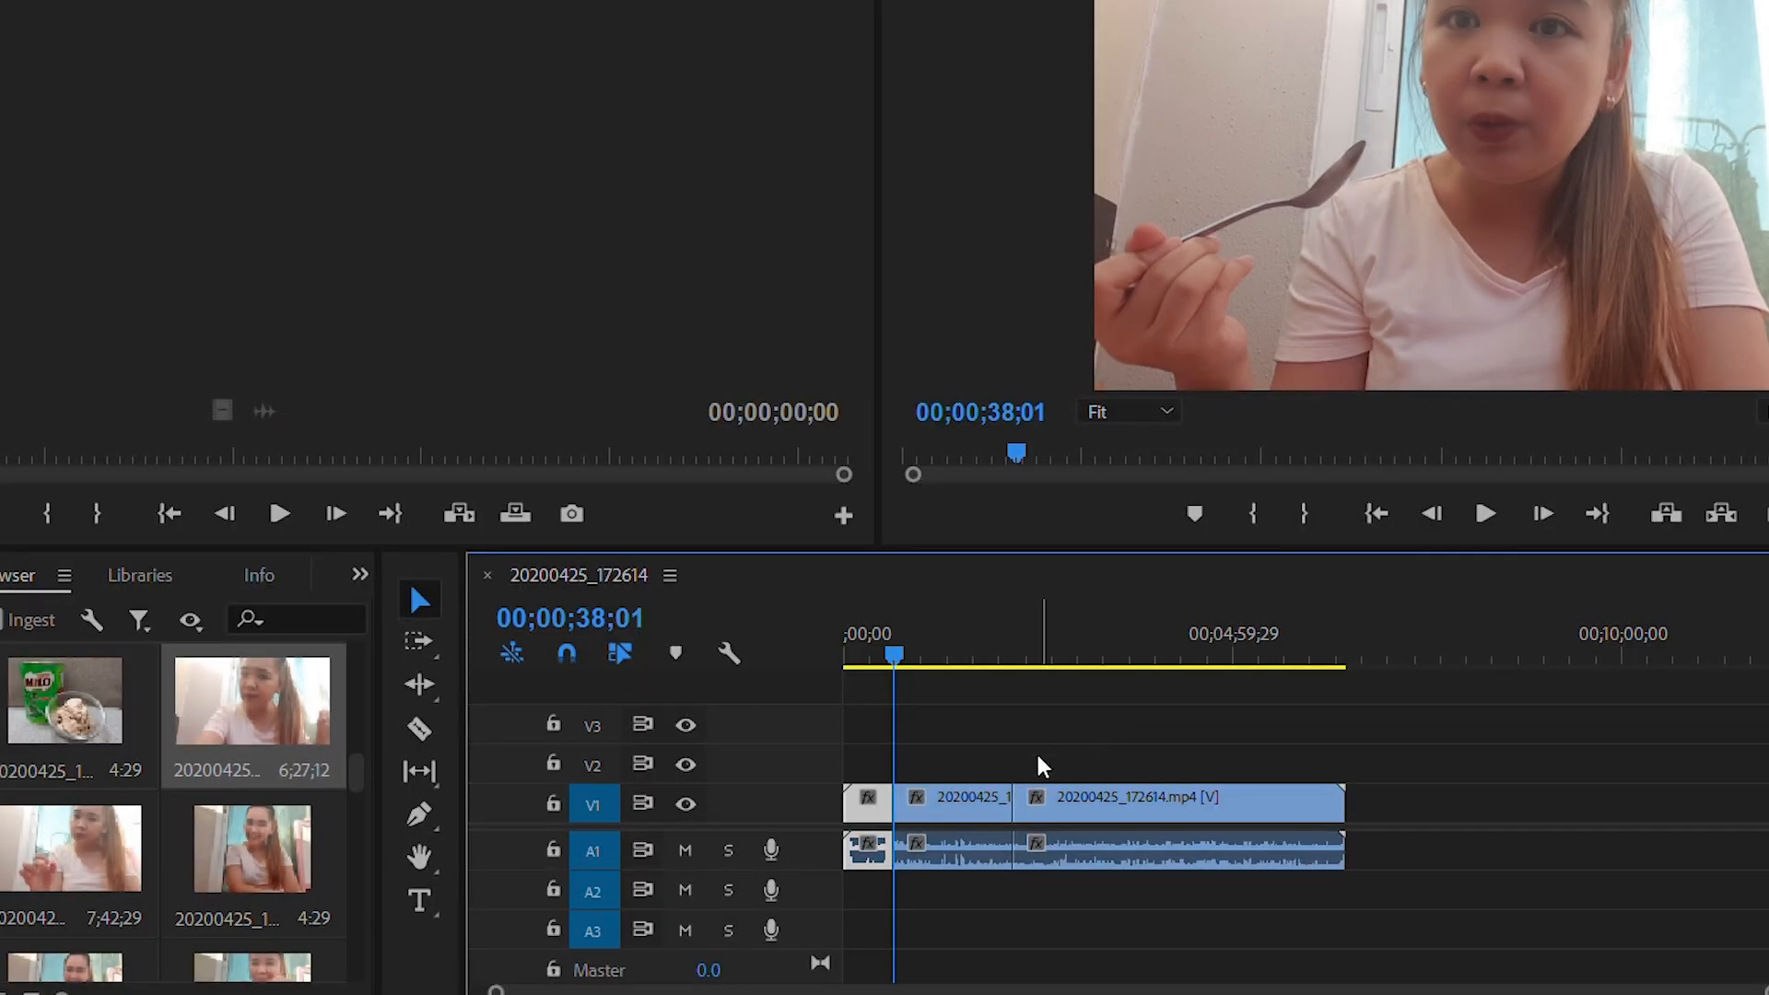
key(ctrl+z)
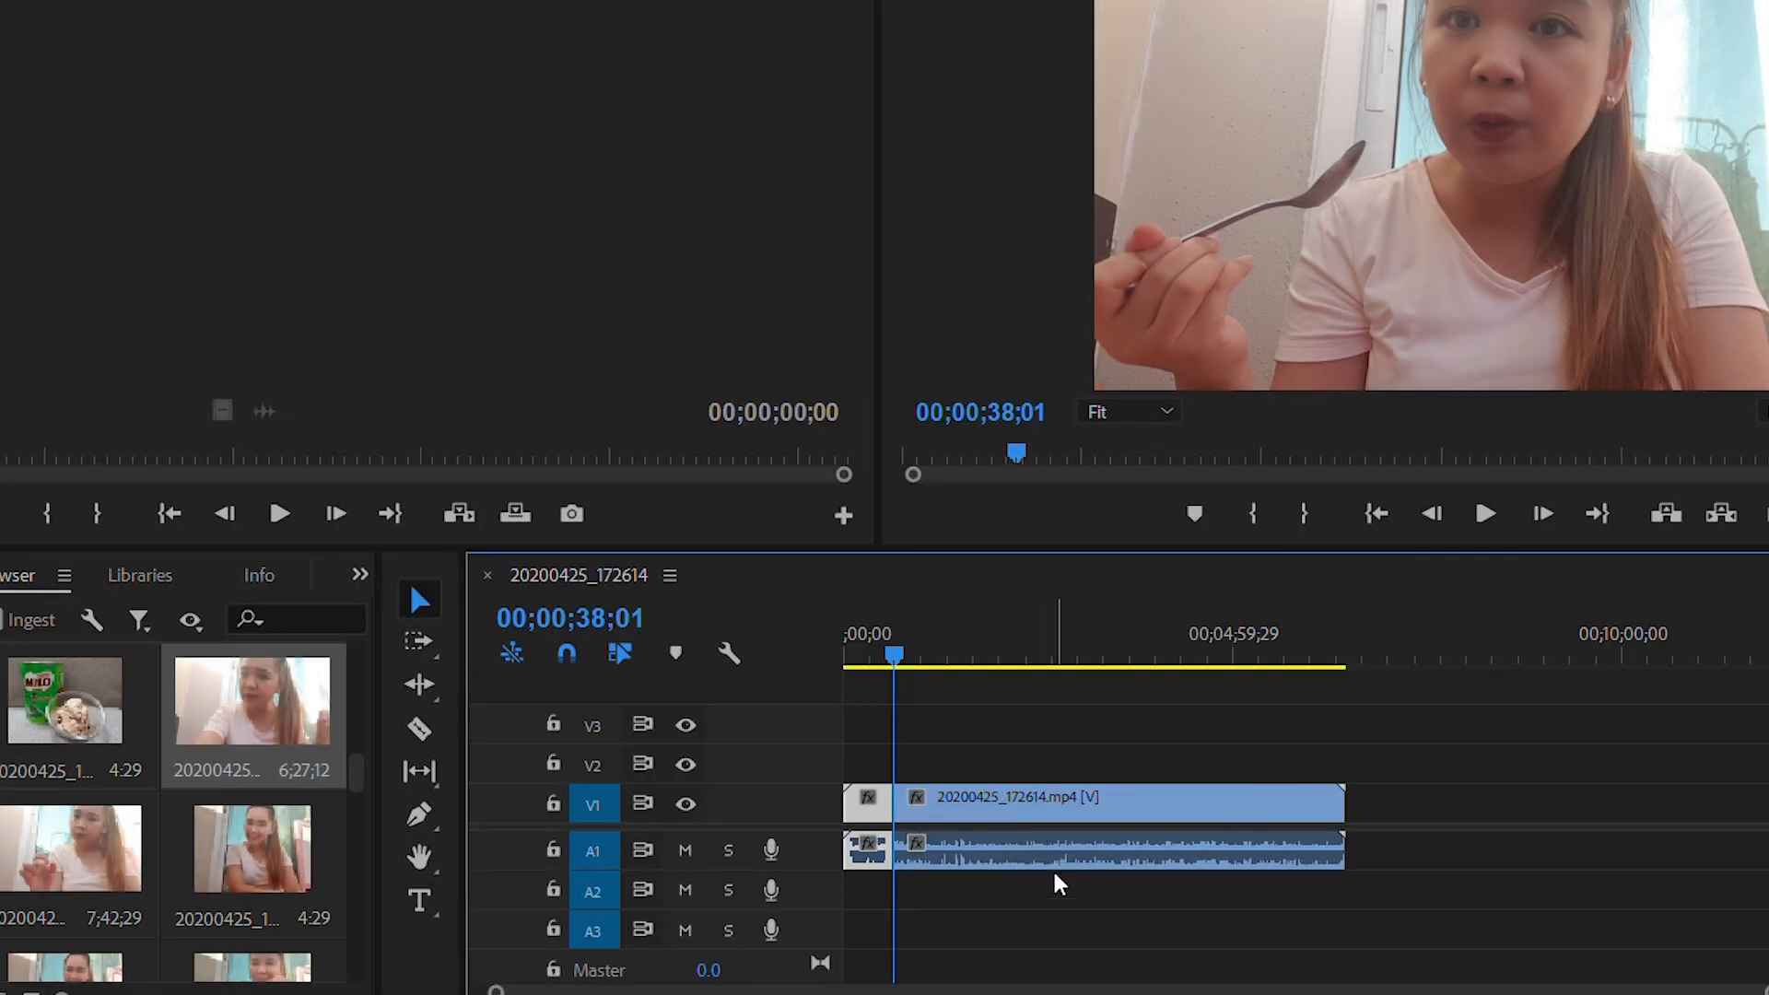
click(1058, 871)
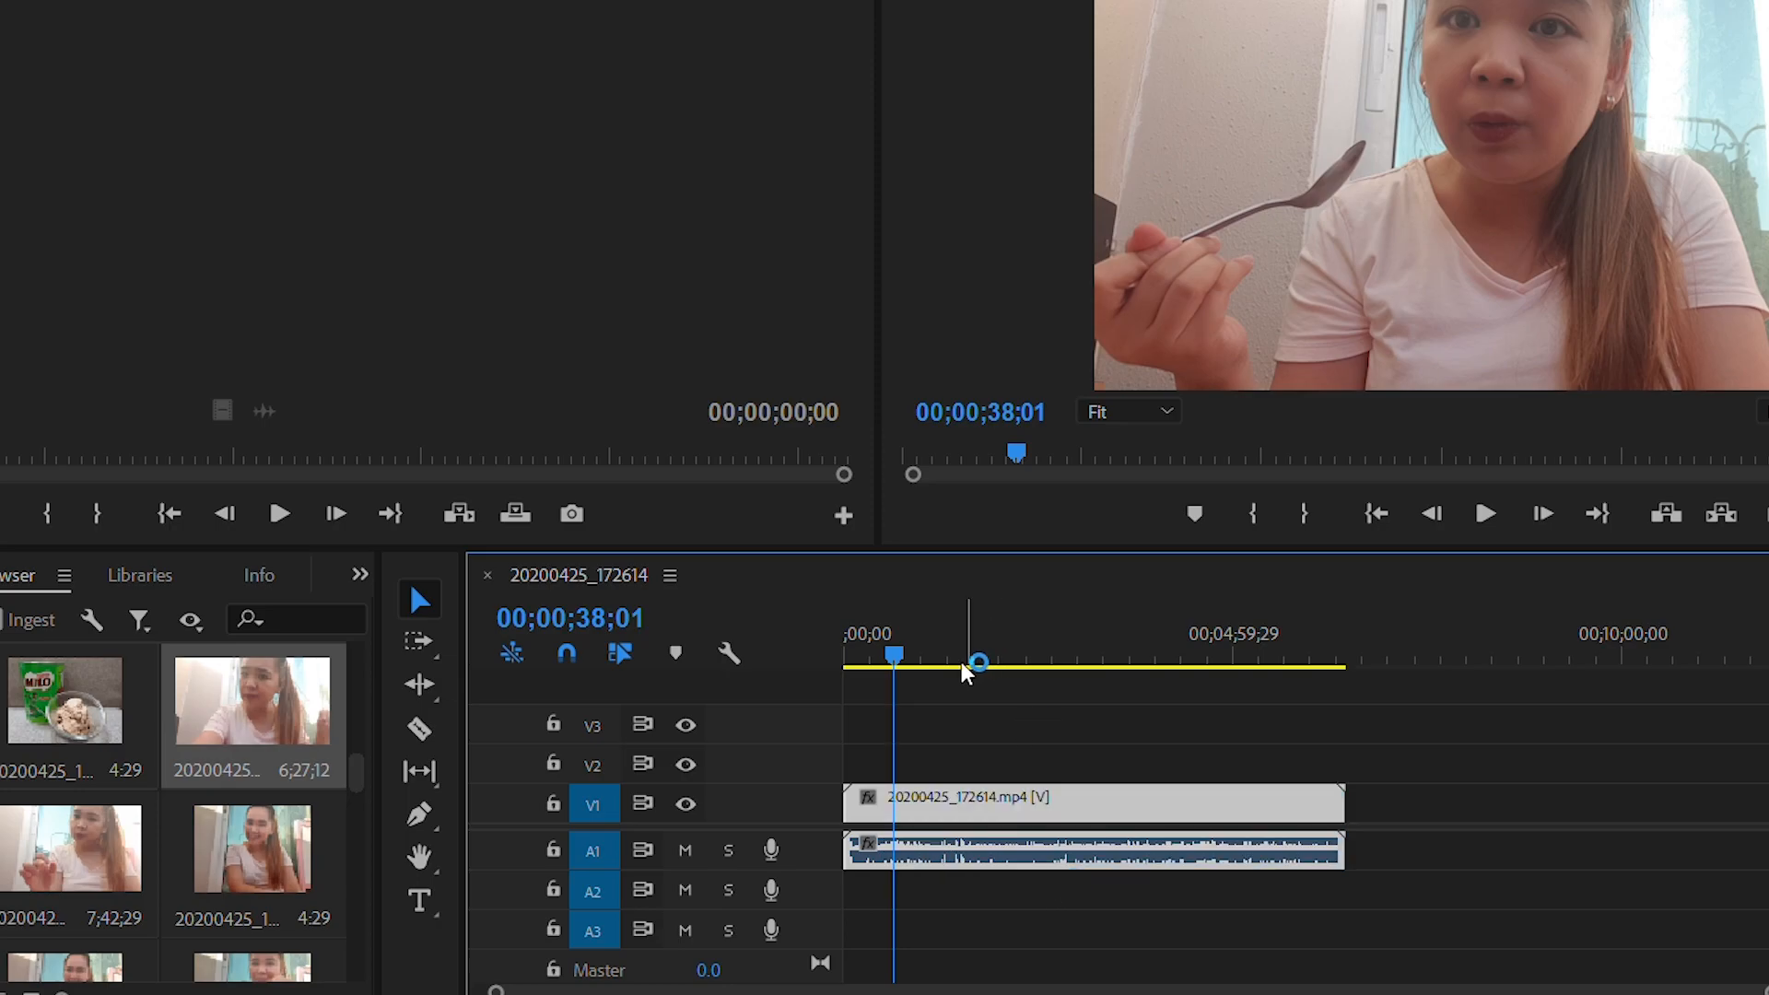
Step: Copy the whole clip and paste it on the same tracks just after its end, at 00;06;34;04
drag(897, 627, 1005, 748)
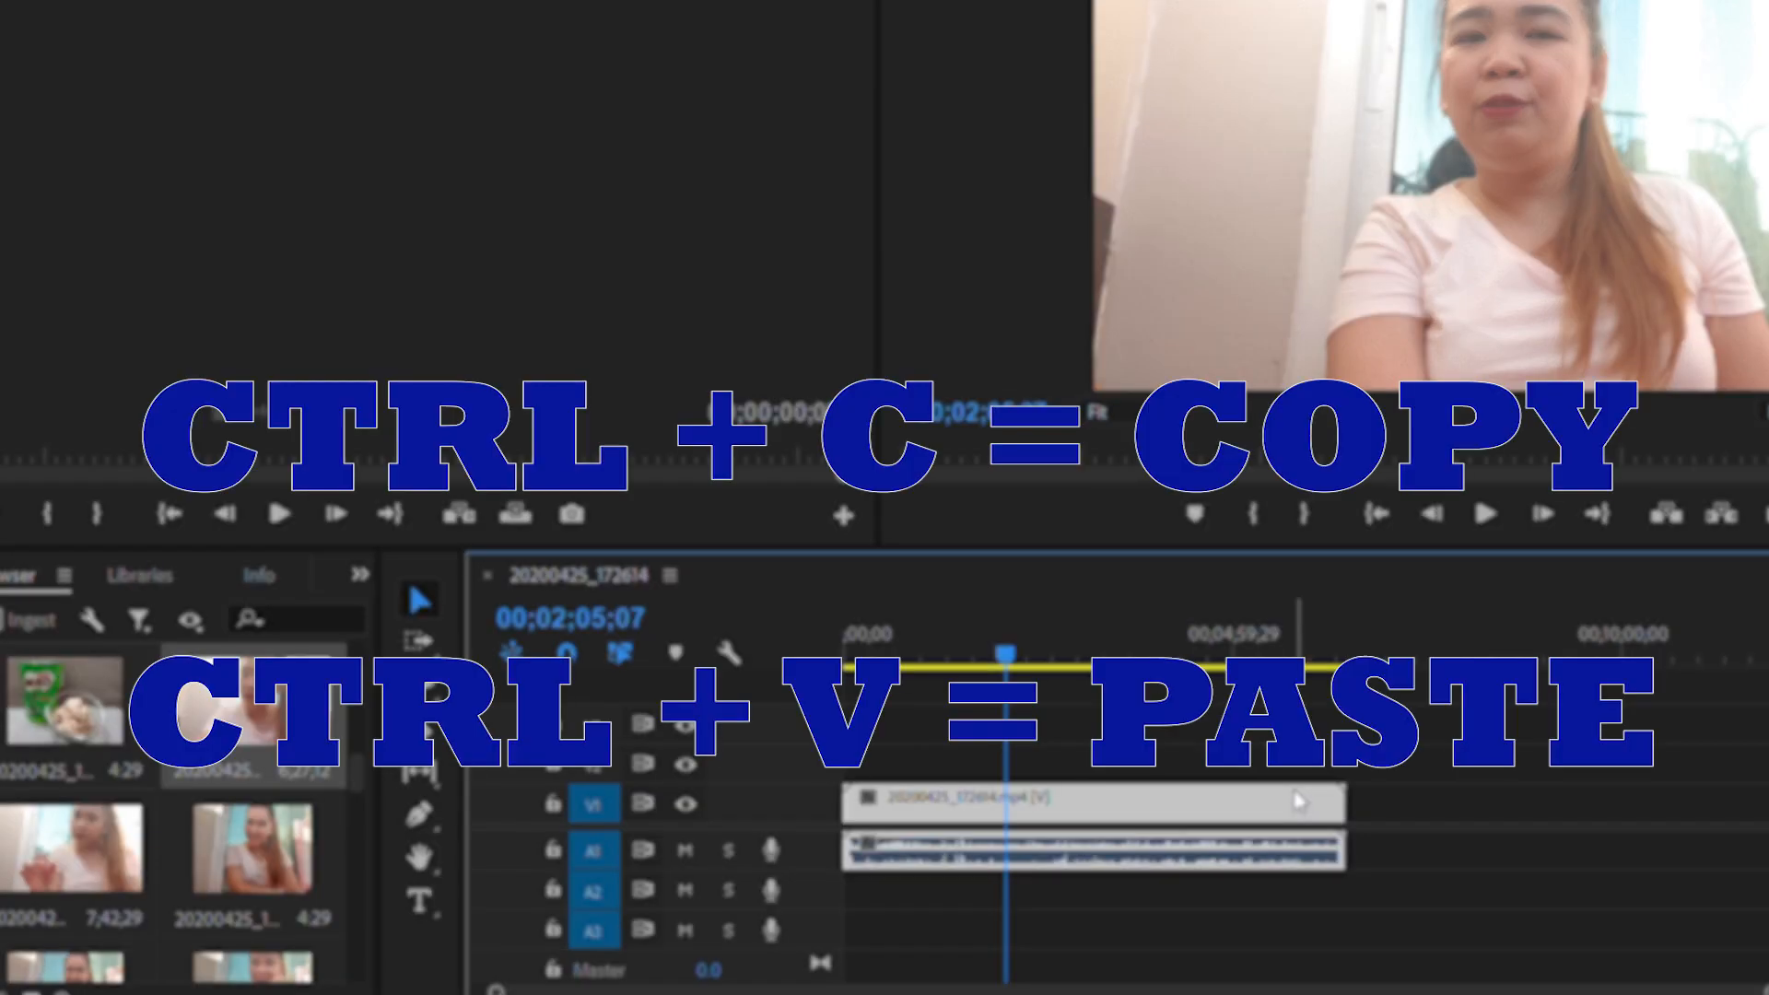
key(ctrl+c)
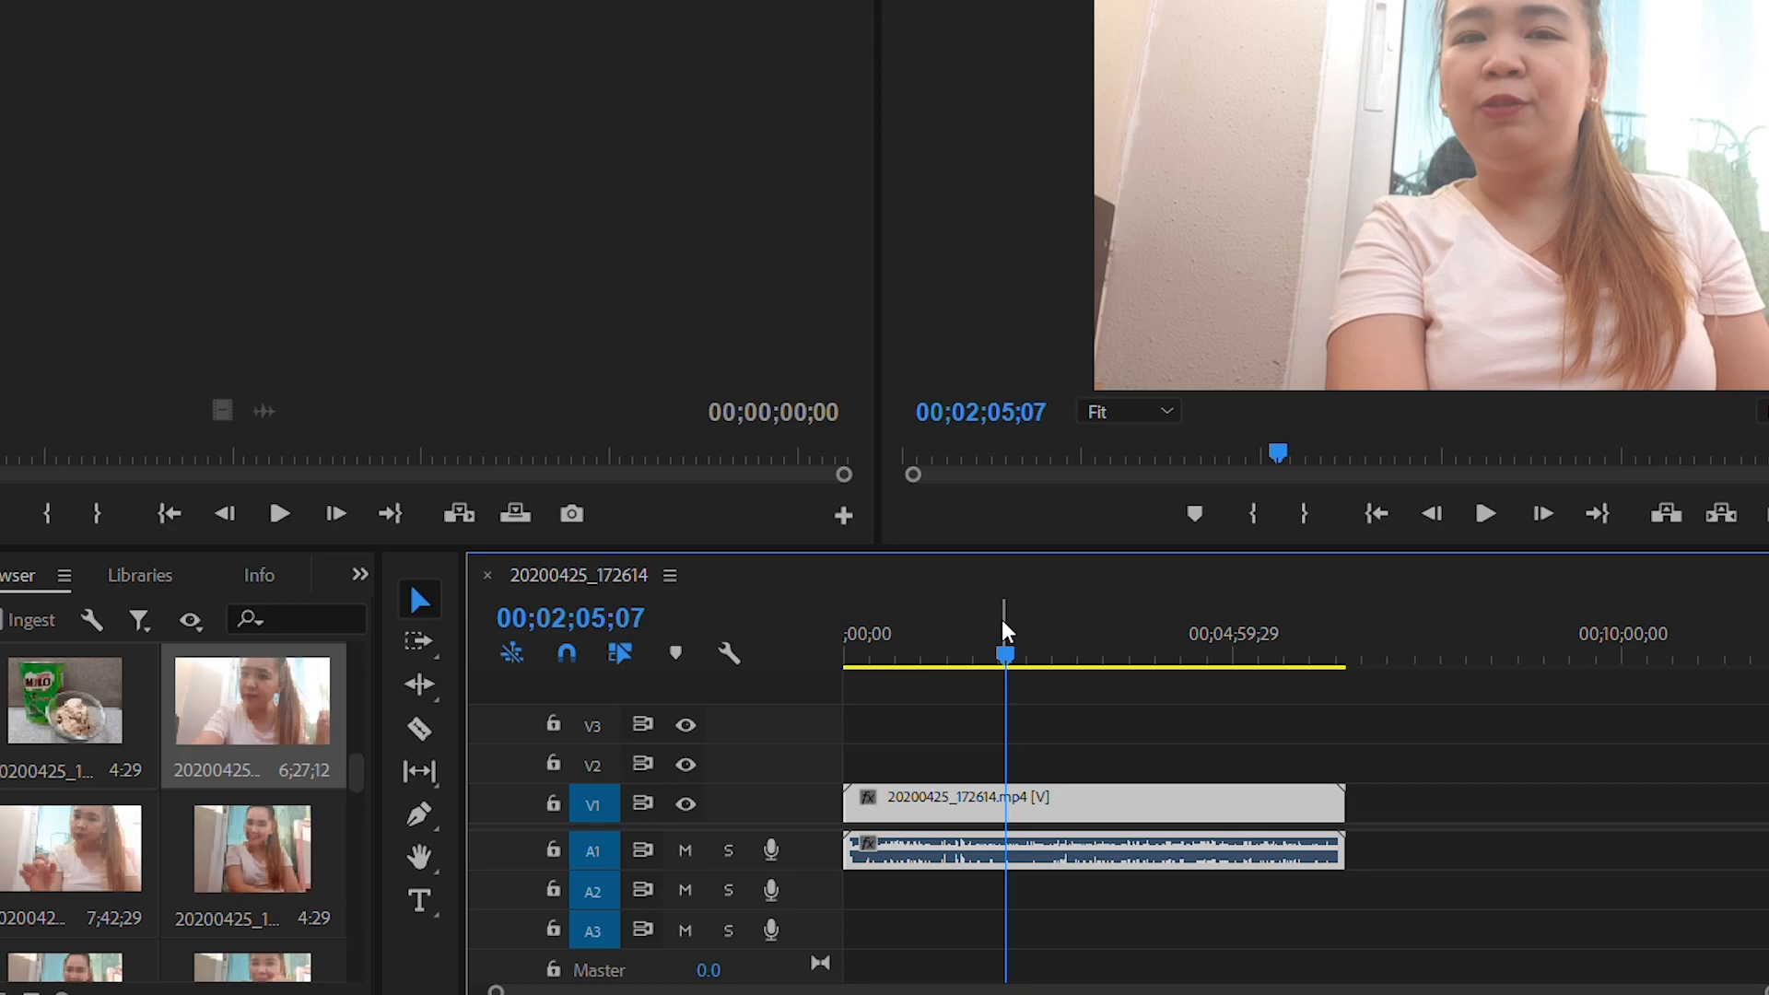
drag(1003, 625, 1355, 648)
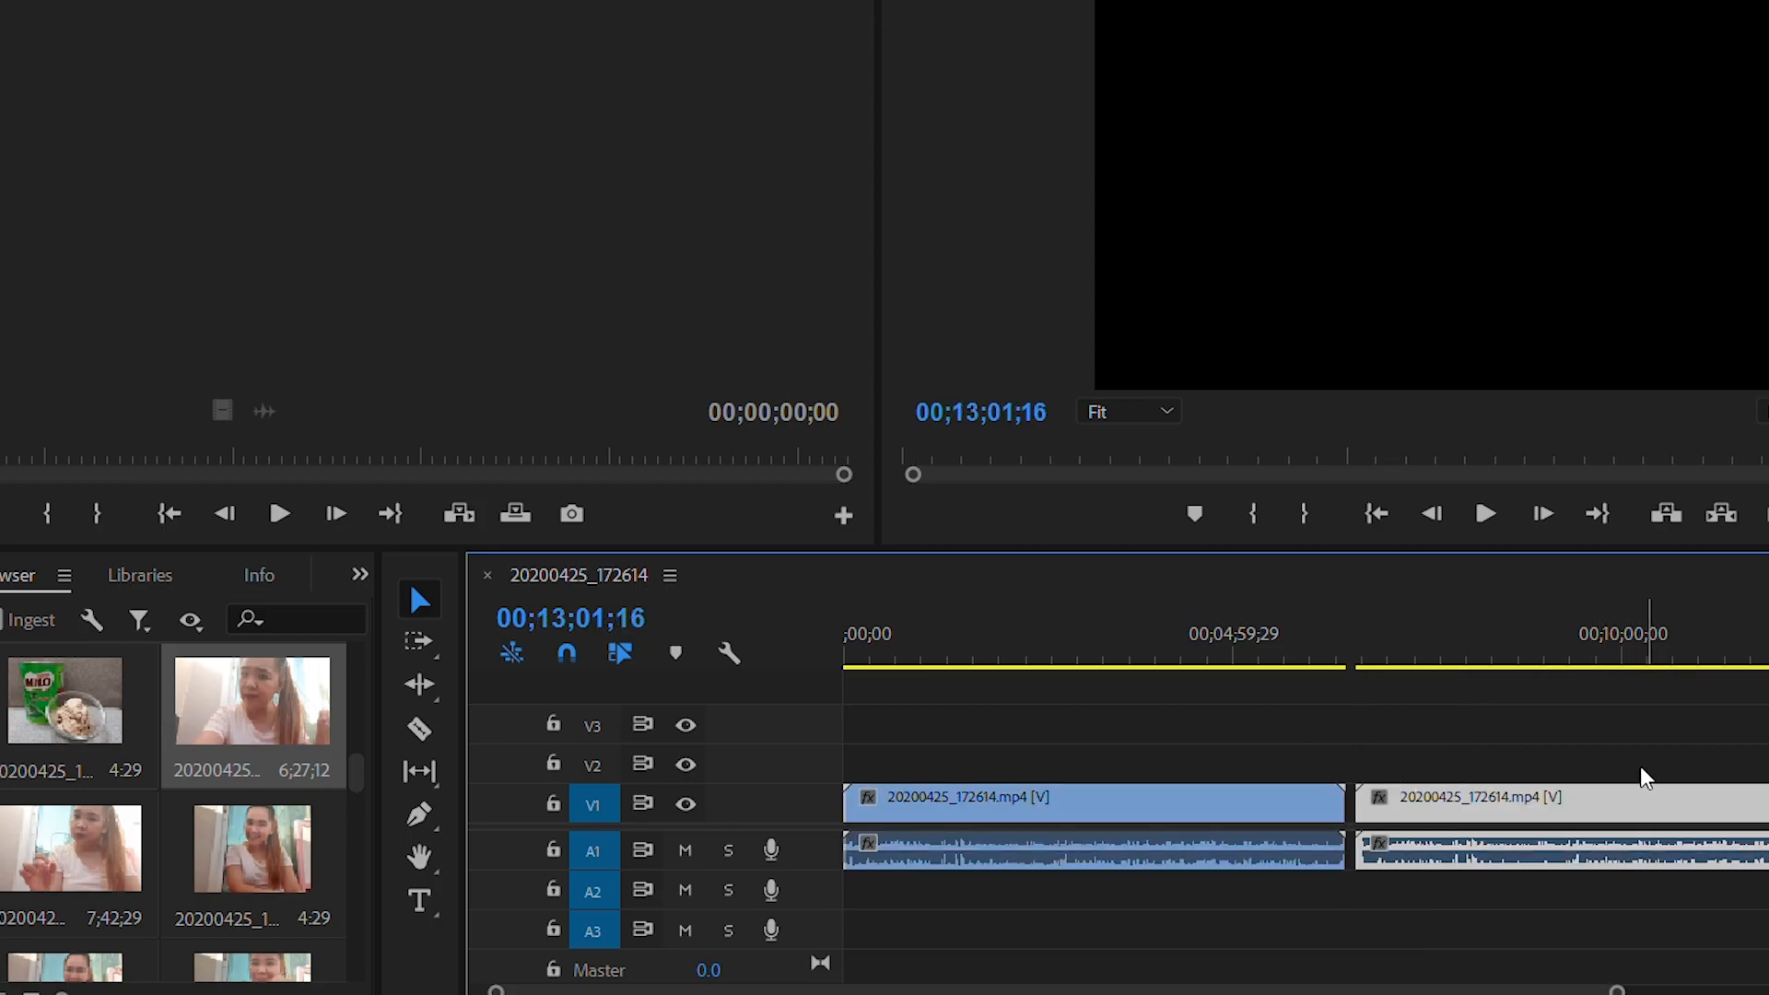
Step: Undo the pasted copy of the clip and select the original clip
drag(1591, 634, 1088, 636)
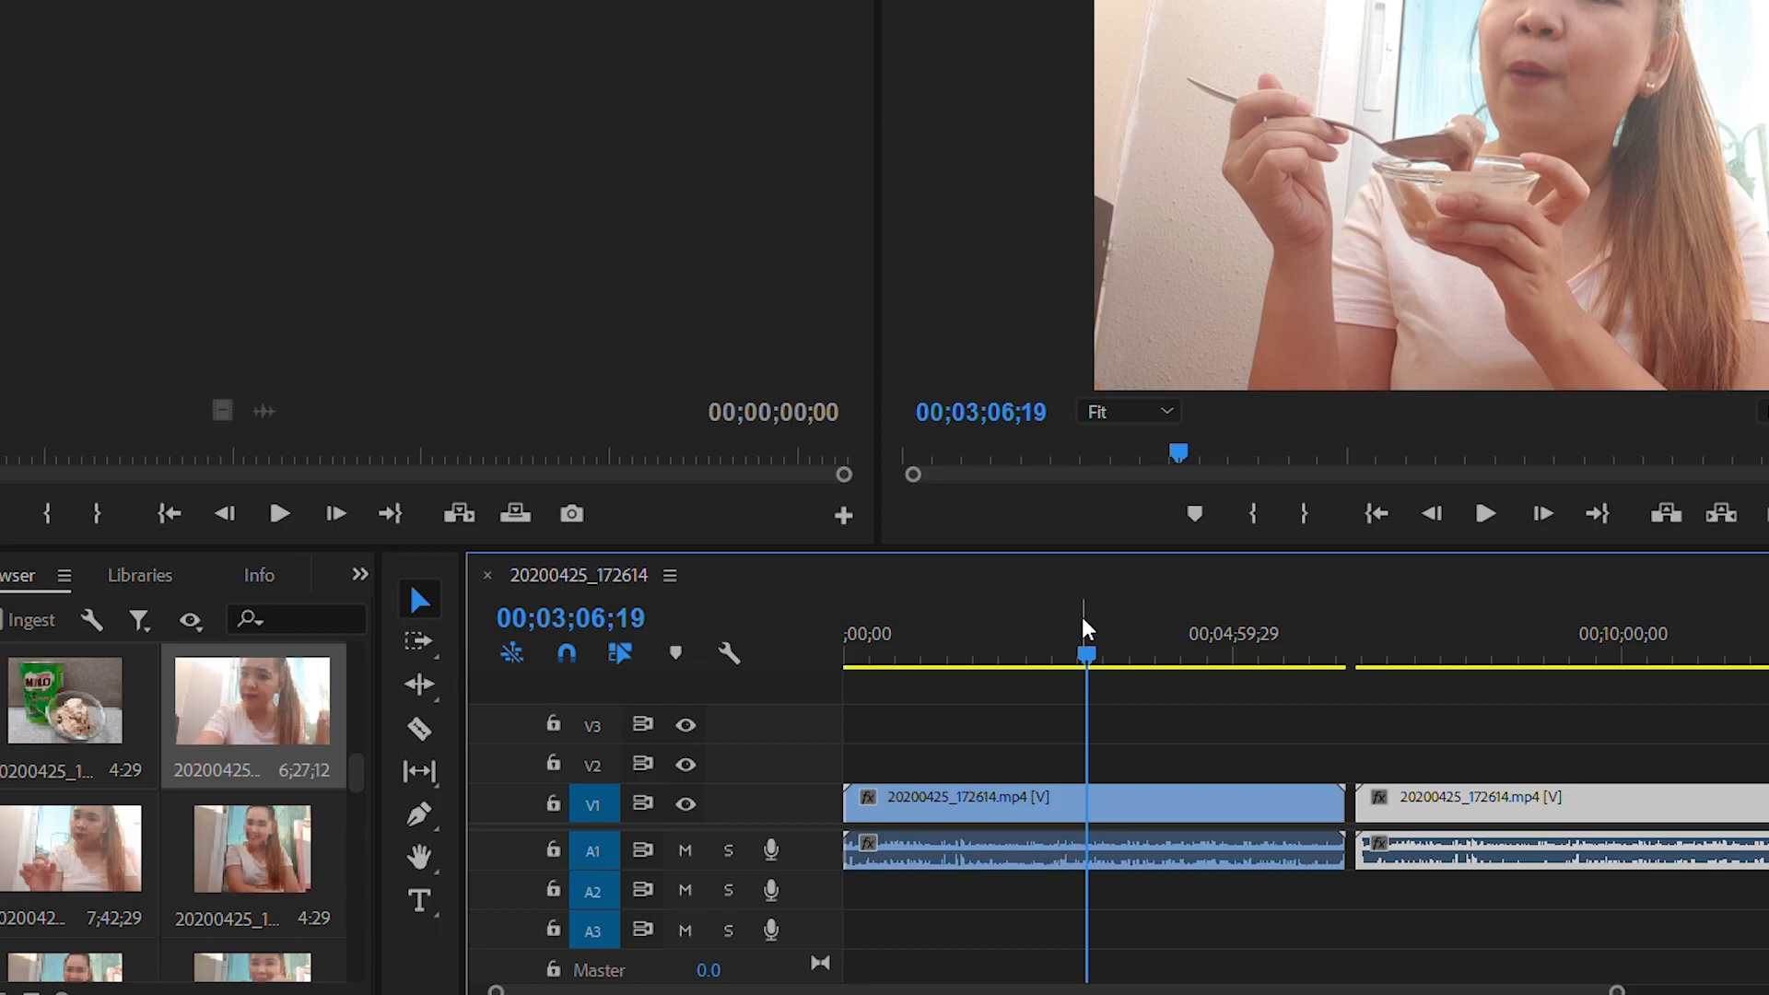
mouse_move(1087, 622)
mouse_down()
mouse_move(1126, 624)
mouse_move(1109, 636)
mouse_up()
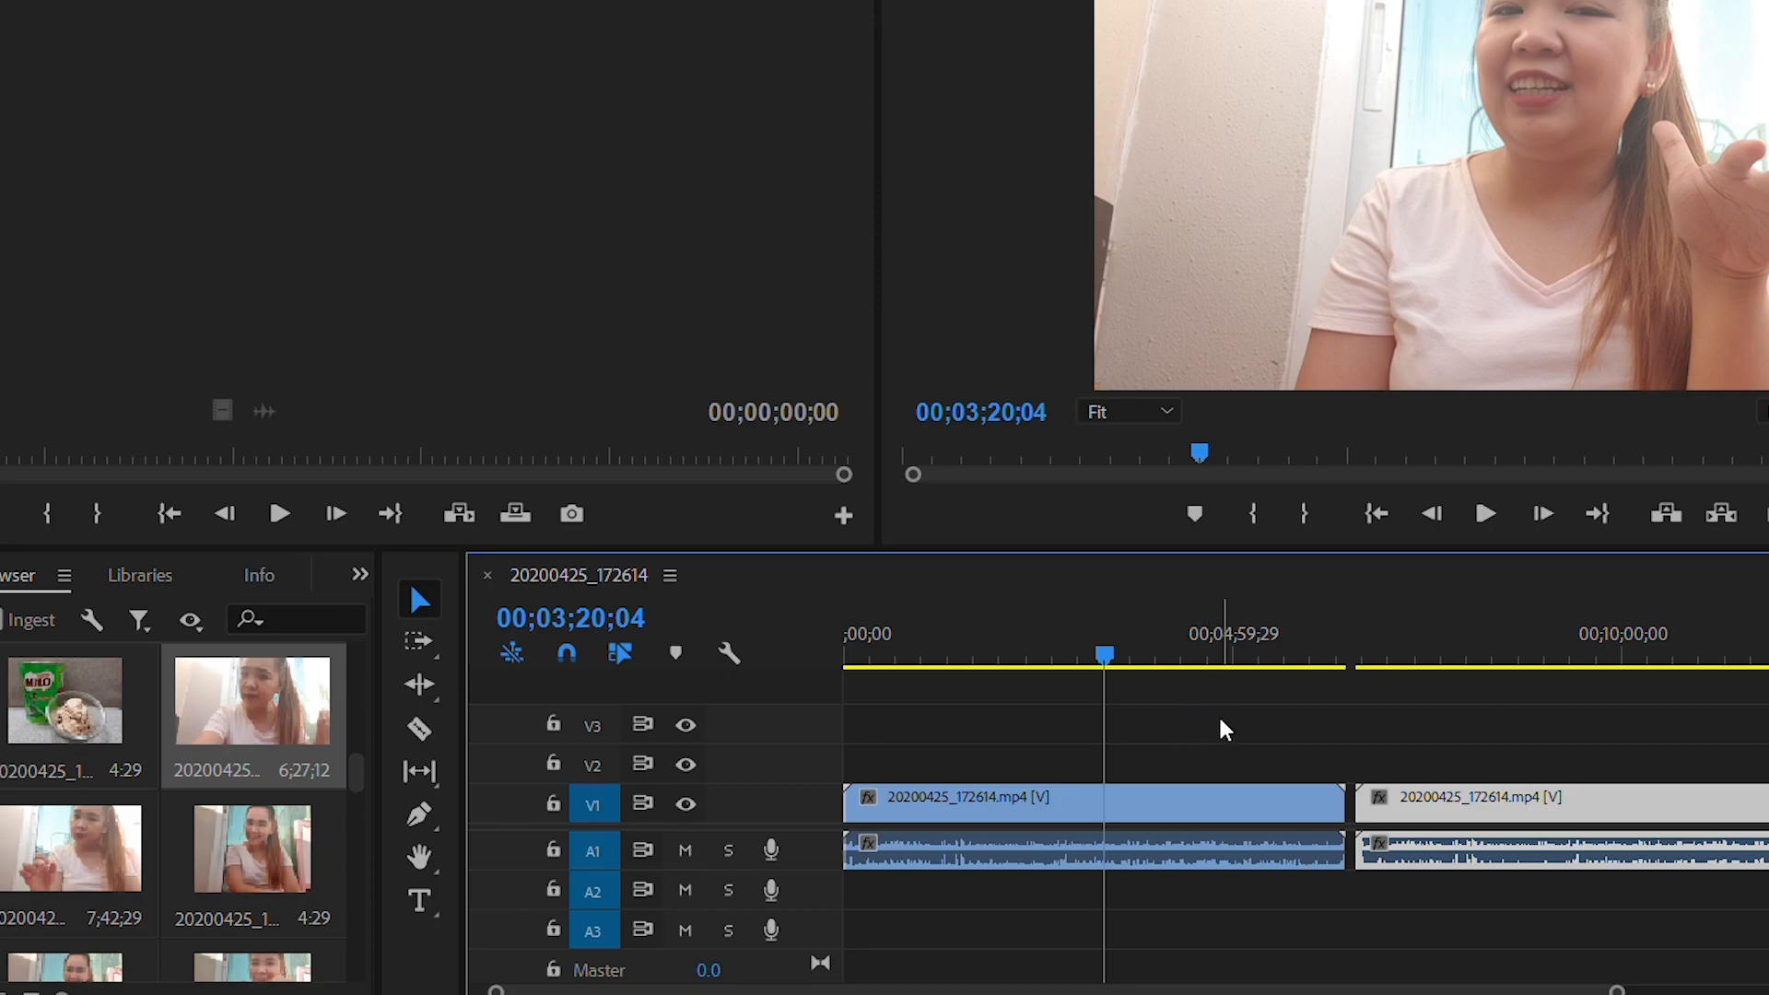
key(ctrl+z)
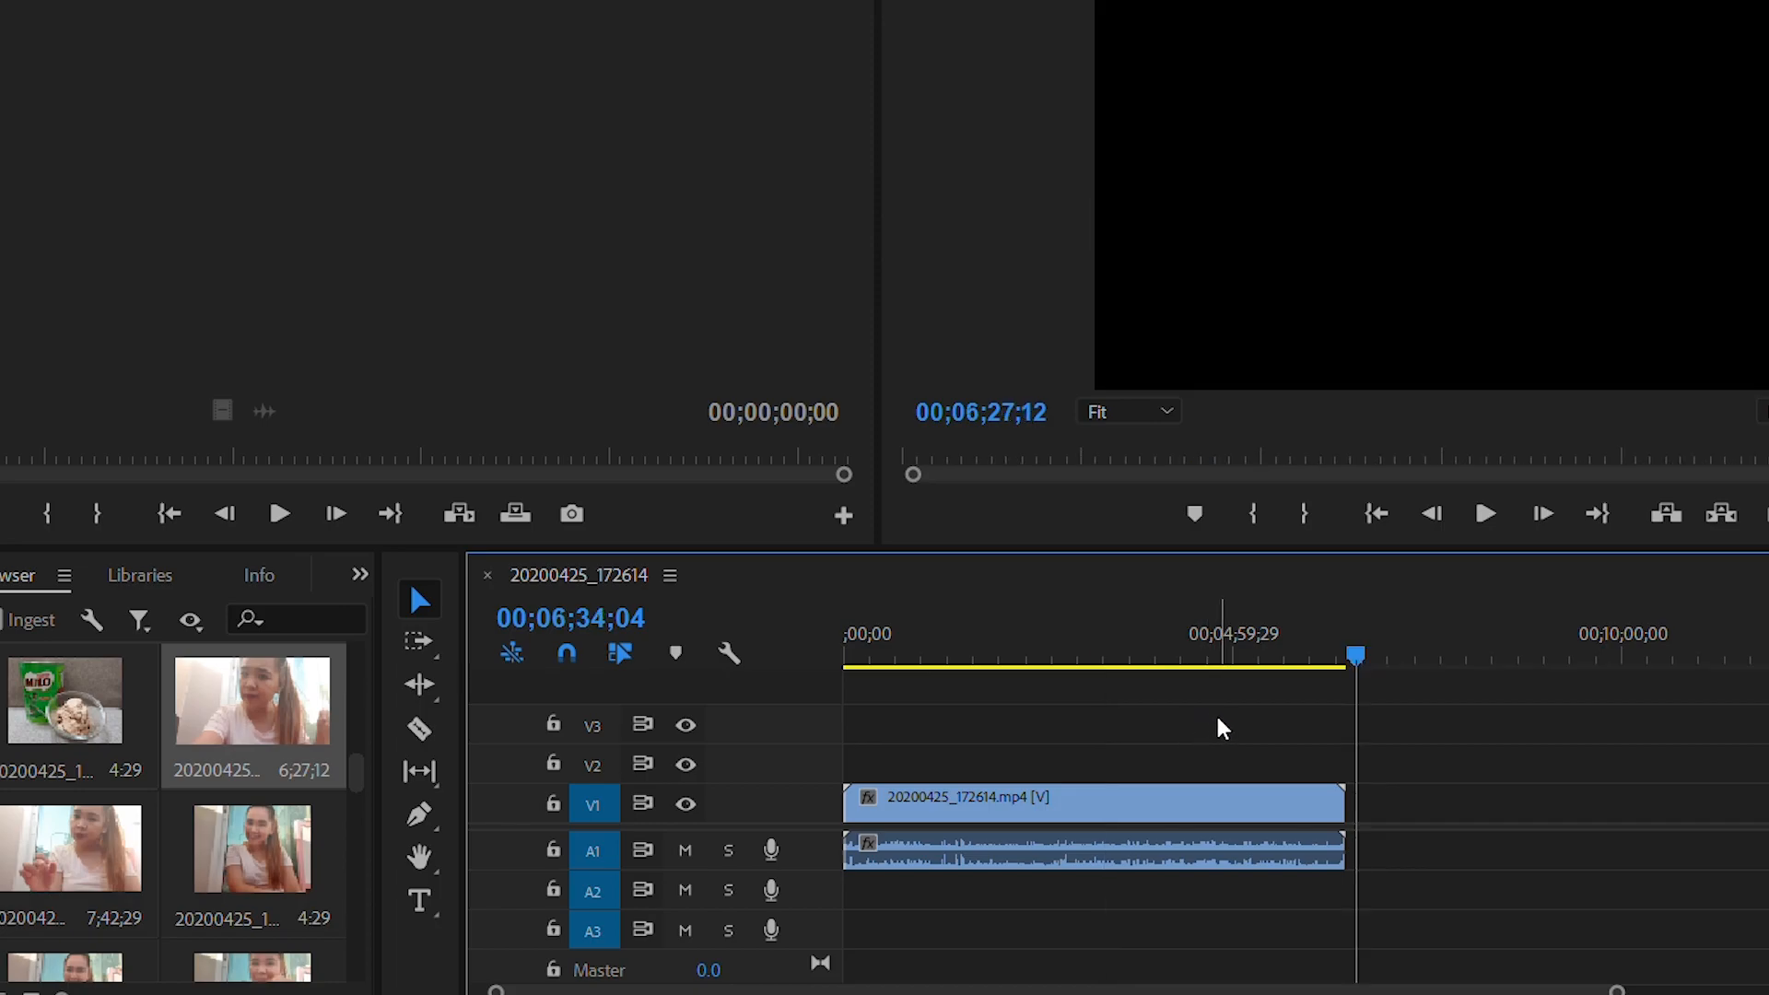
drag(1352, 636, 1178, 636)
click(1149, 780)
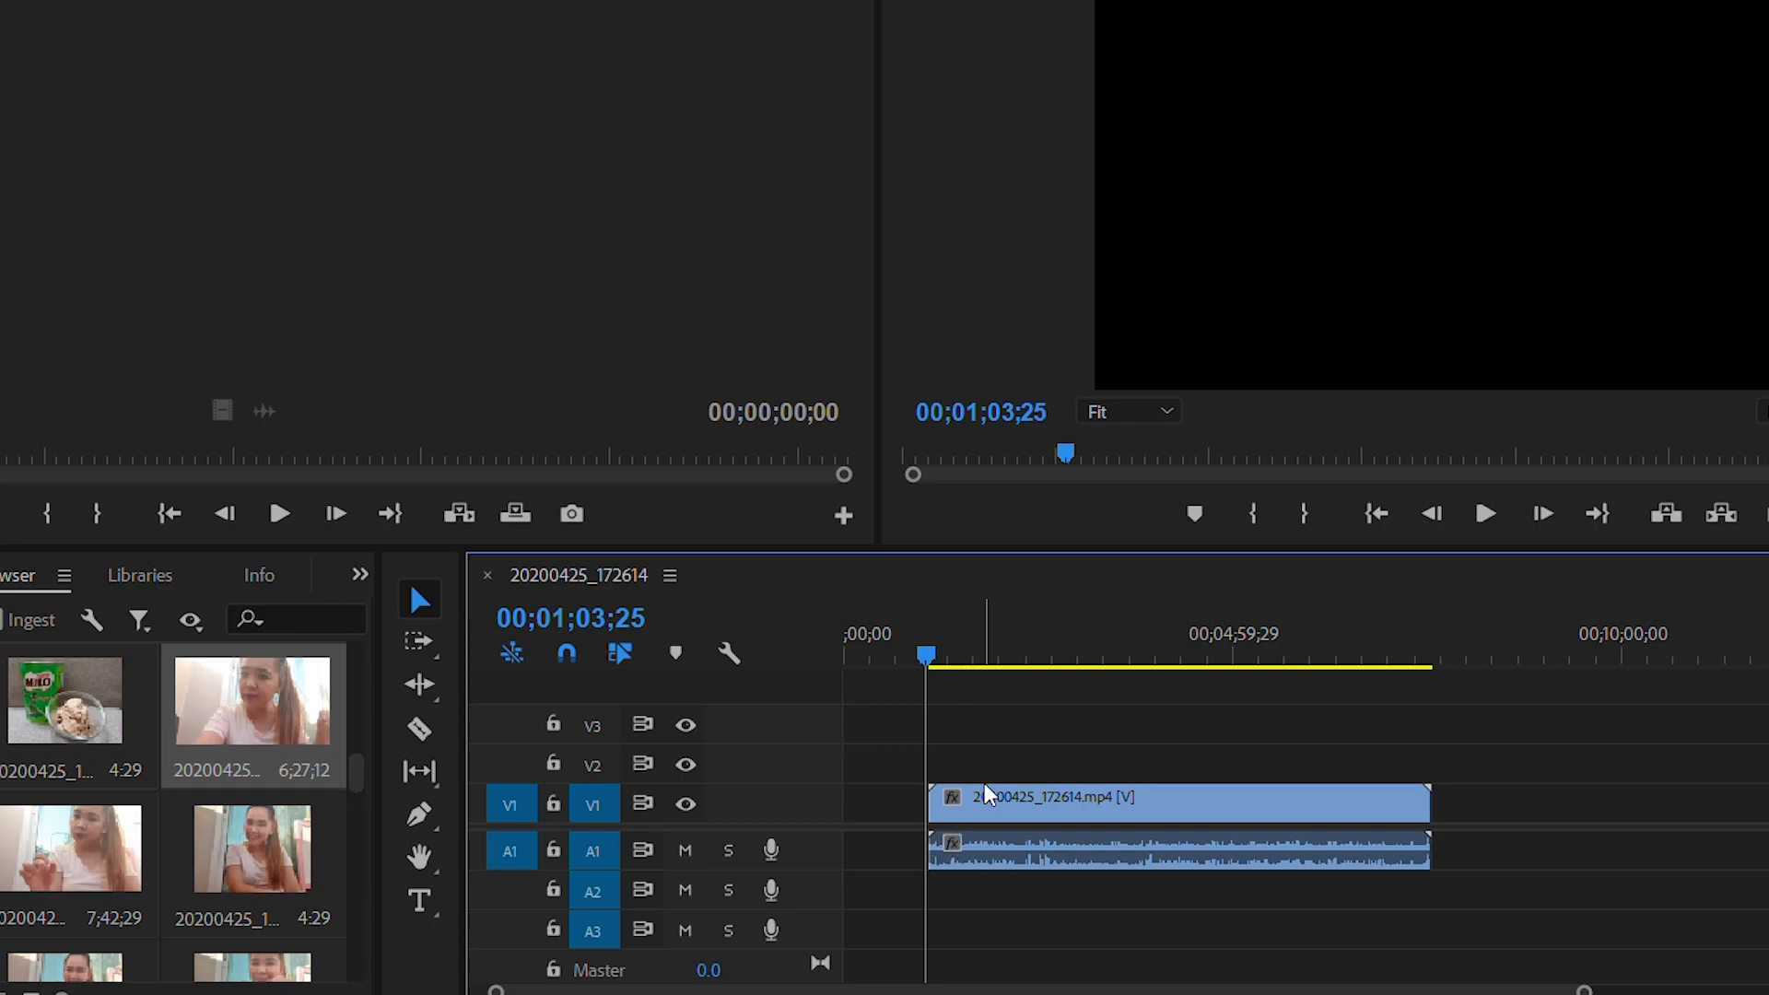
Step: Duplicate the clip into the empty track space after the original, removing the first copy and repeating the duplication
click(1071, 783)
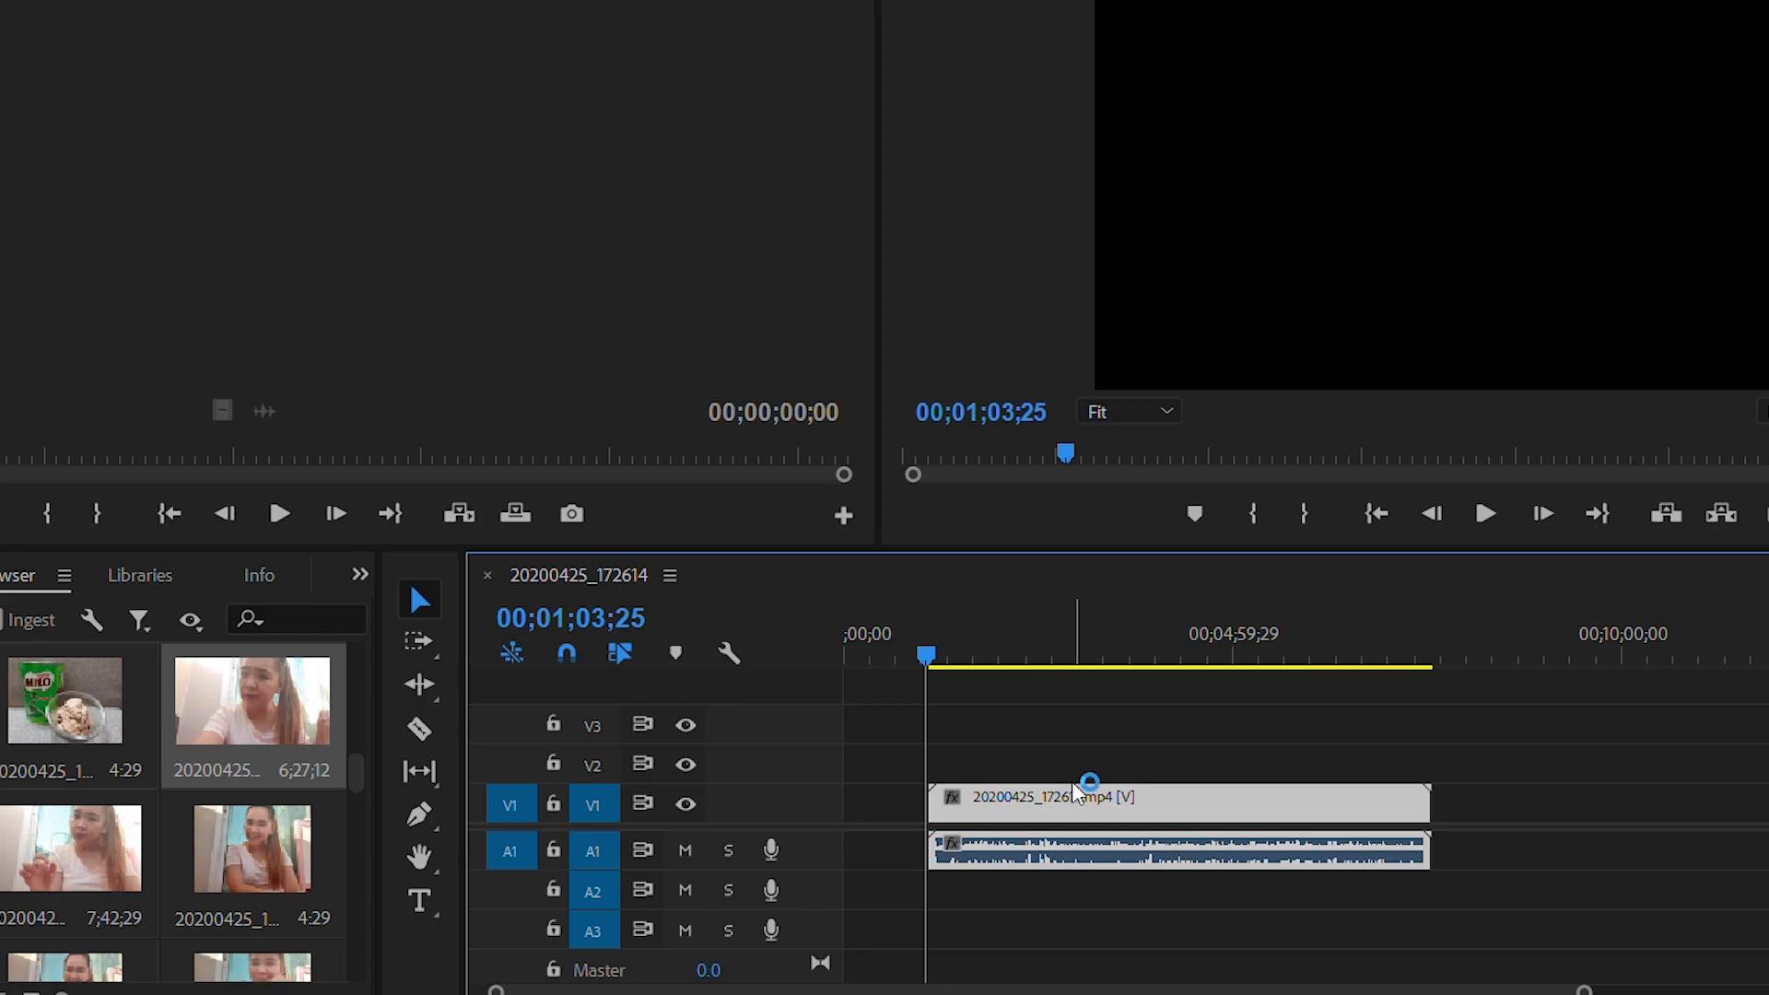
drag(1074, 780, 1591, 810)
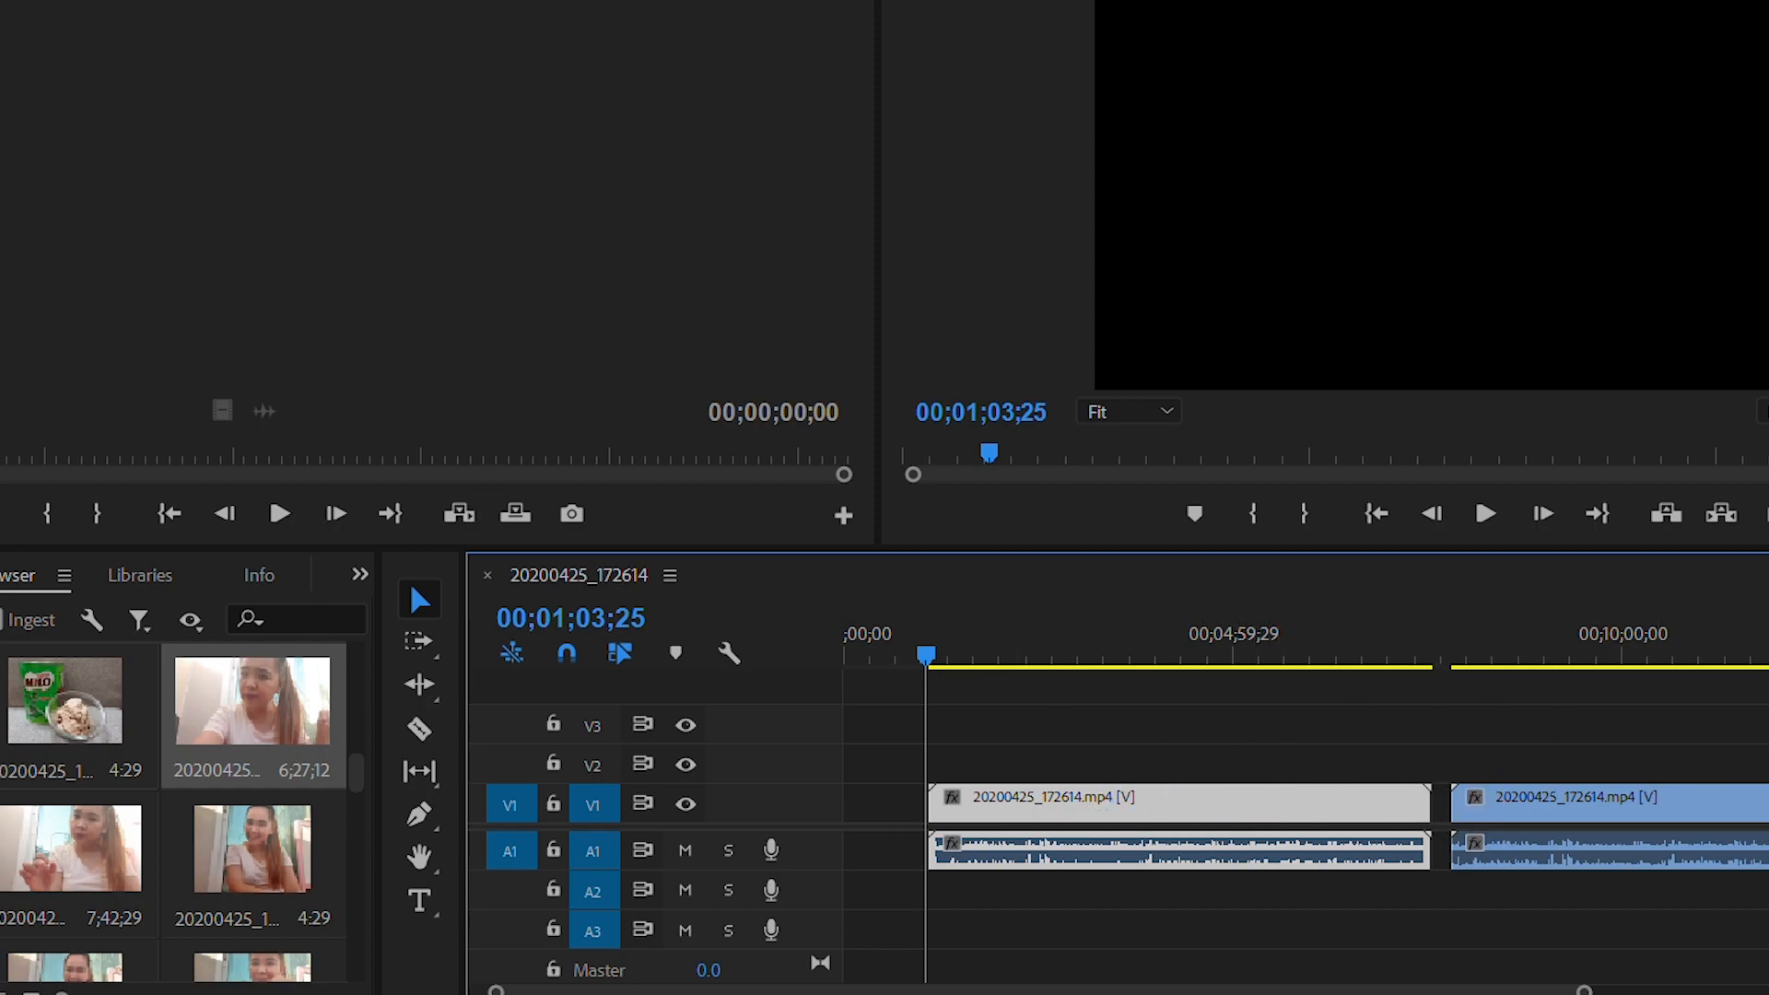
key(Delete)
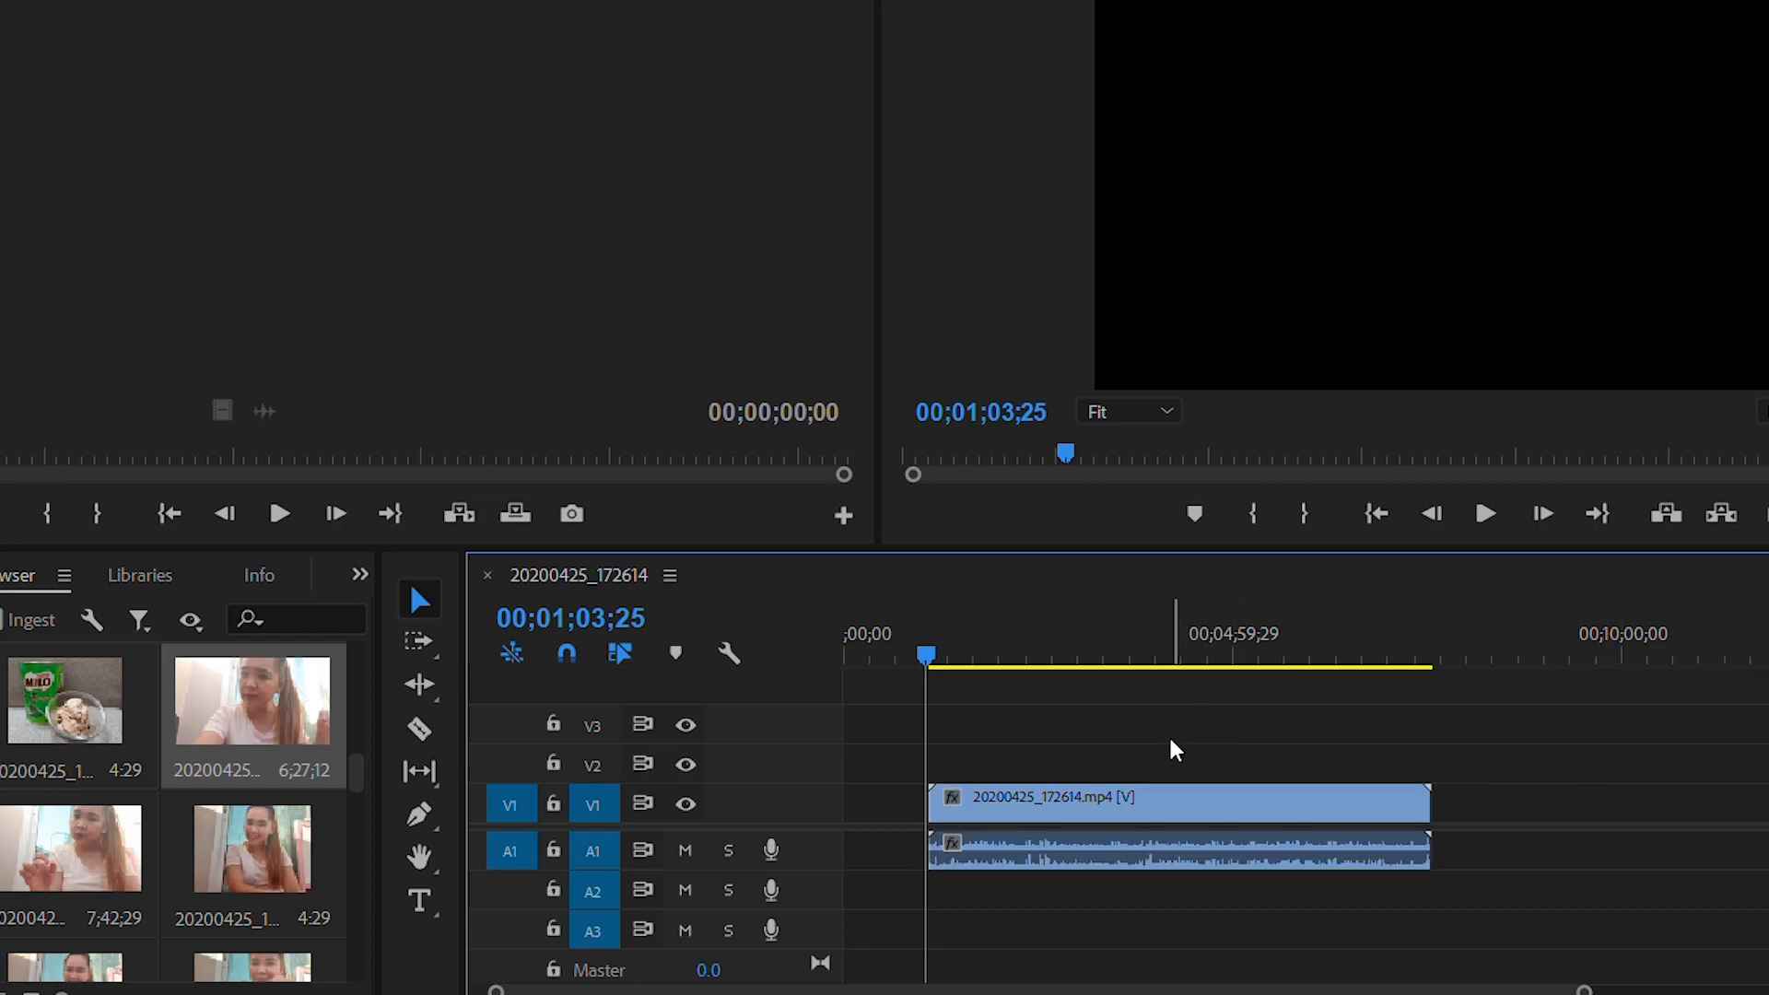
click(1198, 788)
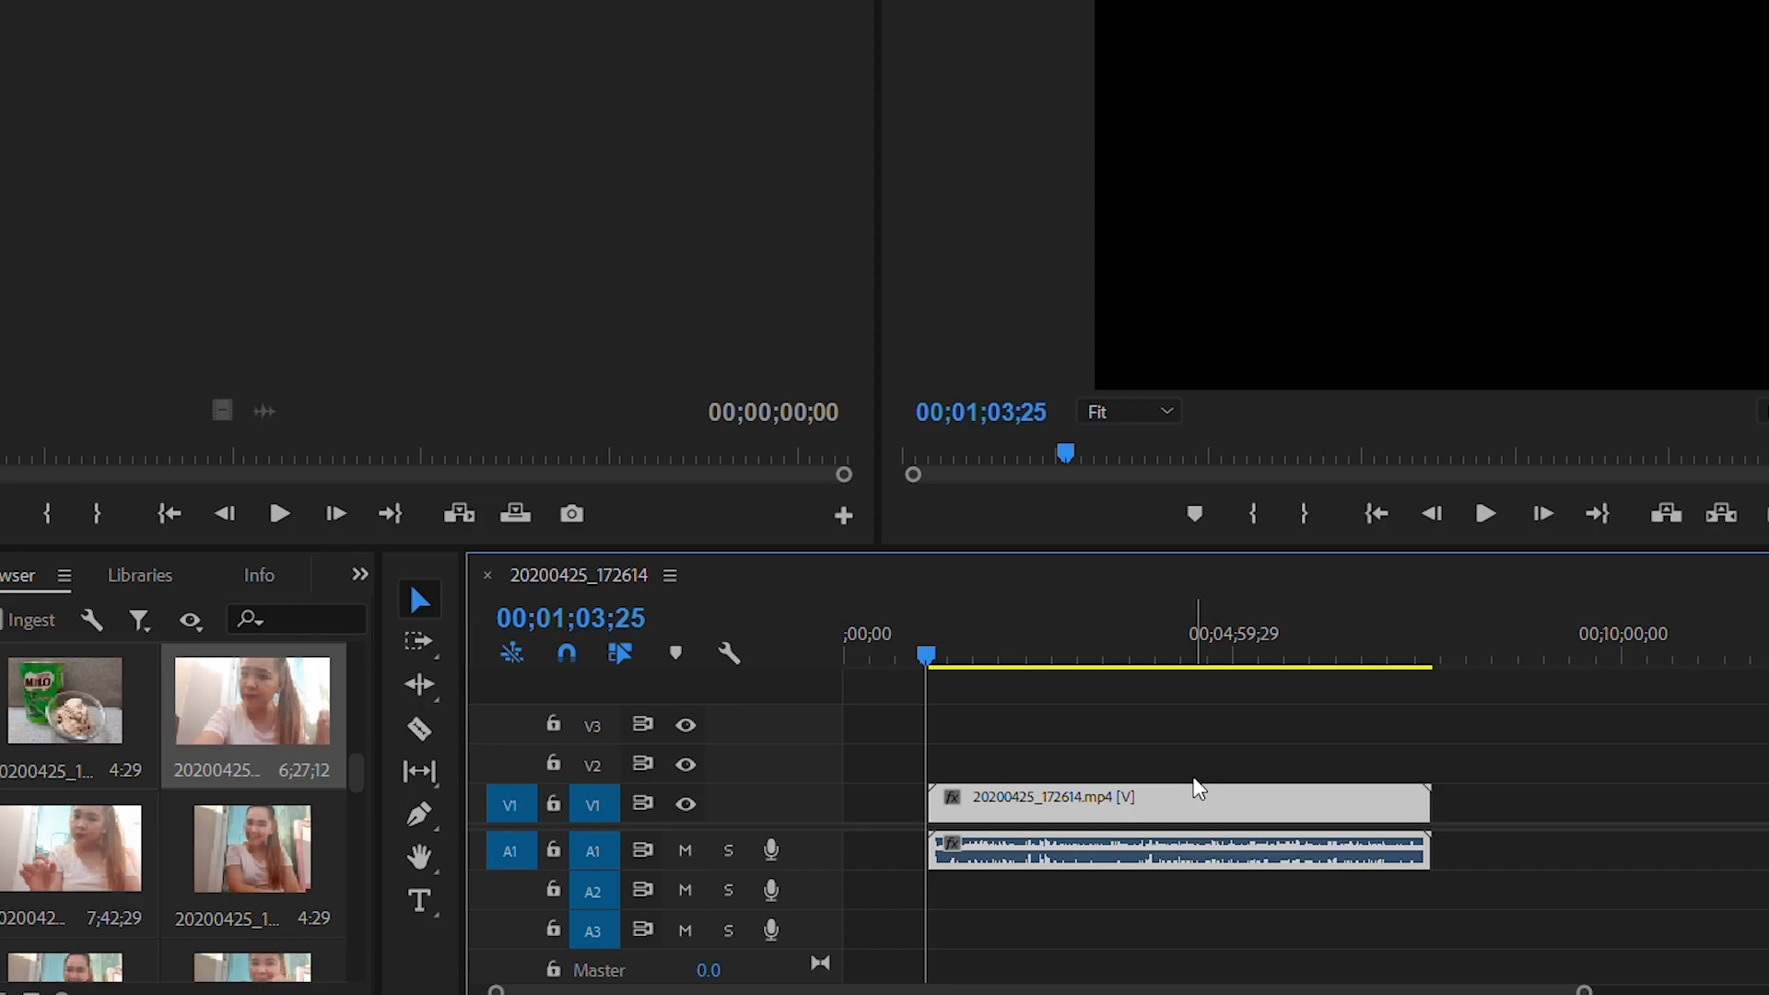
drag(1212, 786, 1716, 813)
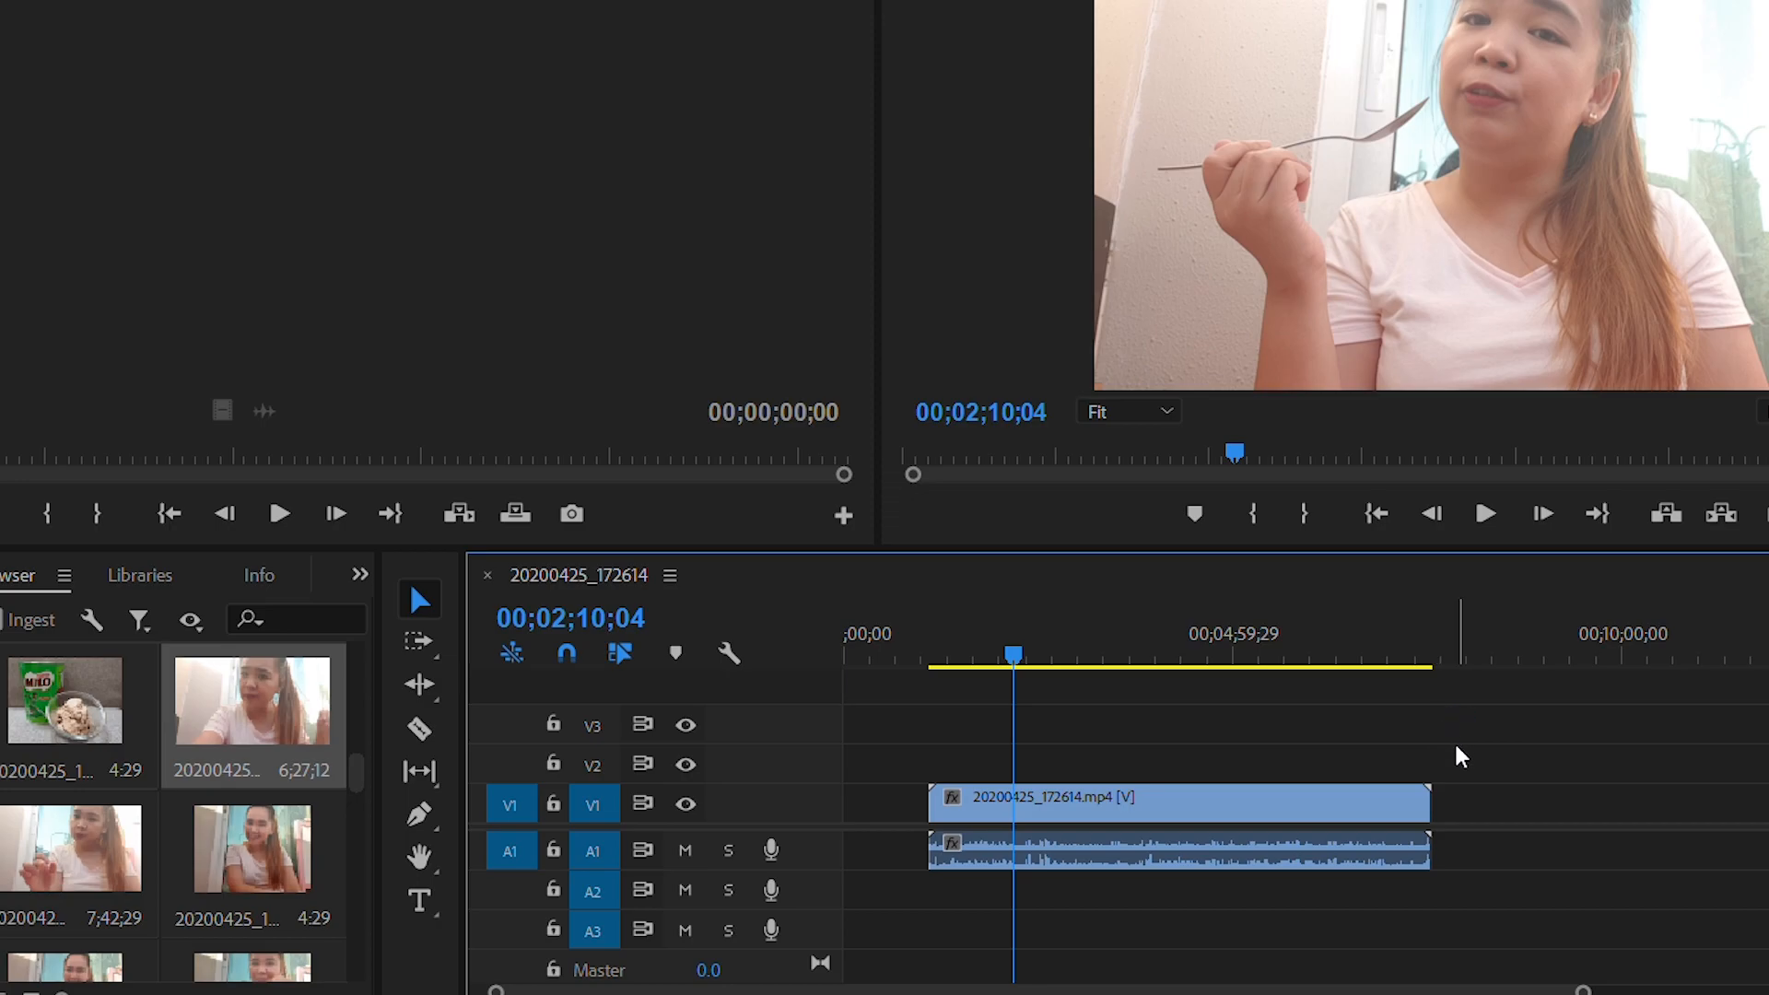
Step: Unlink the clip's video from its audio and select each part separately
click(1276, 785)
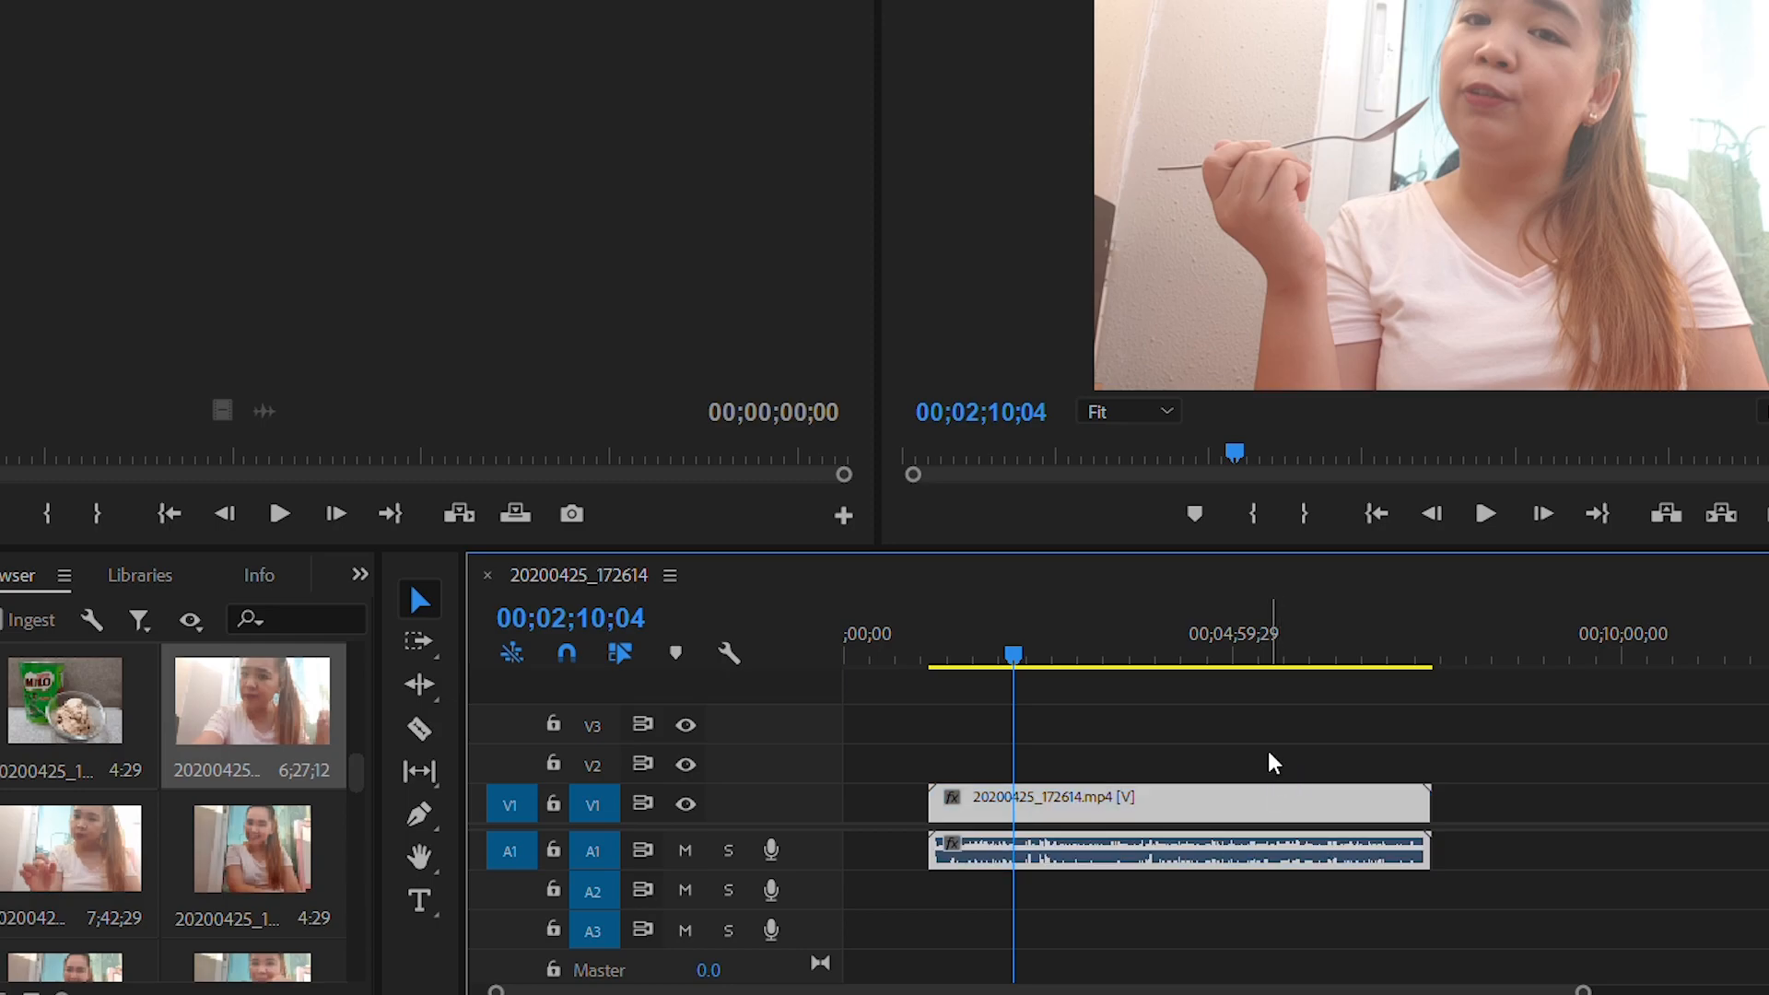
key(ctrl+l)
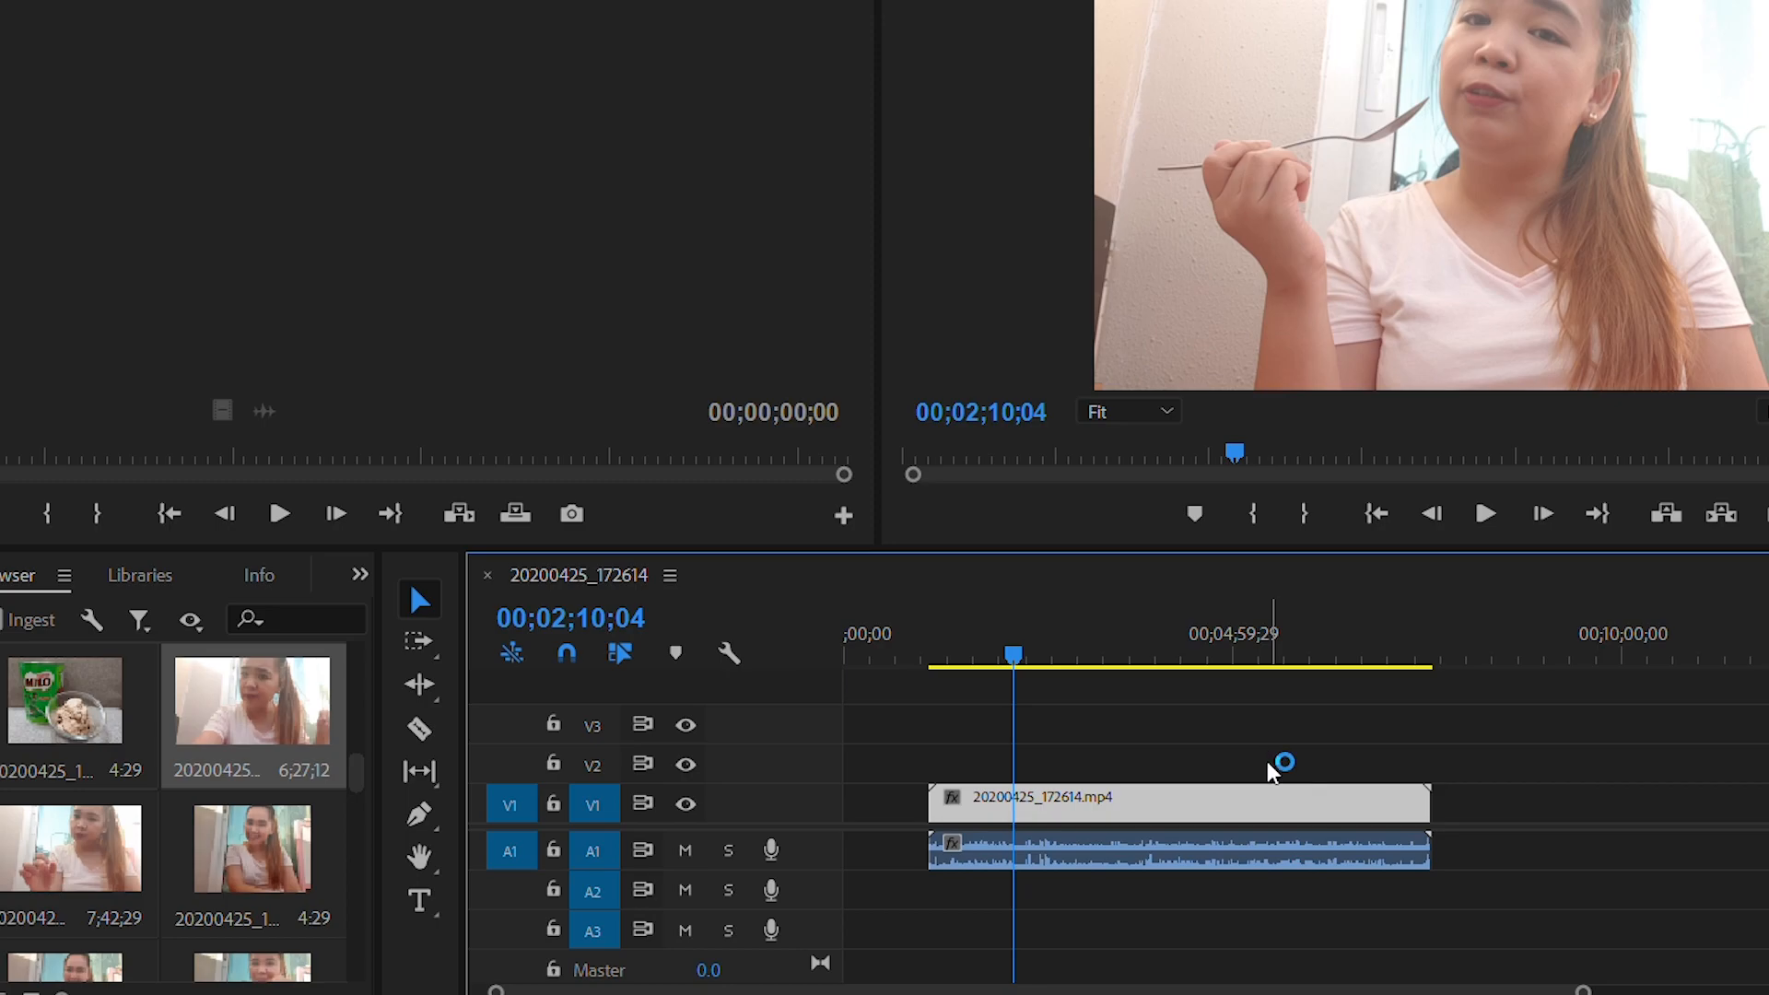
click(1387, 829)
click(1368, 788)
click(1342, 831)
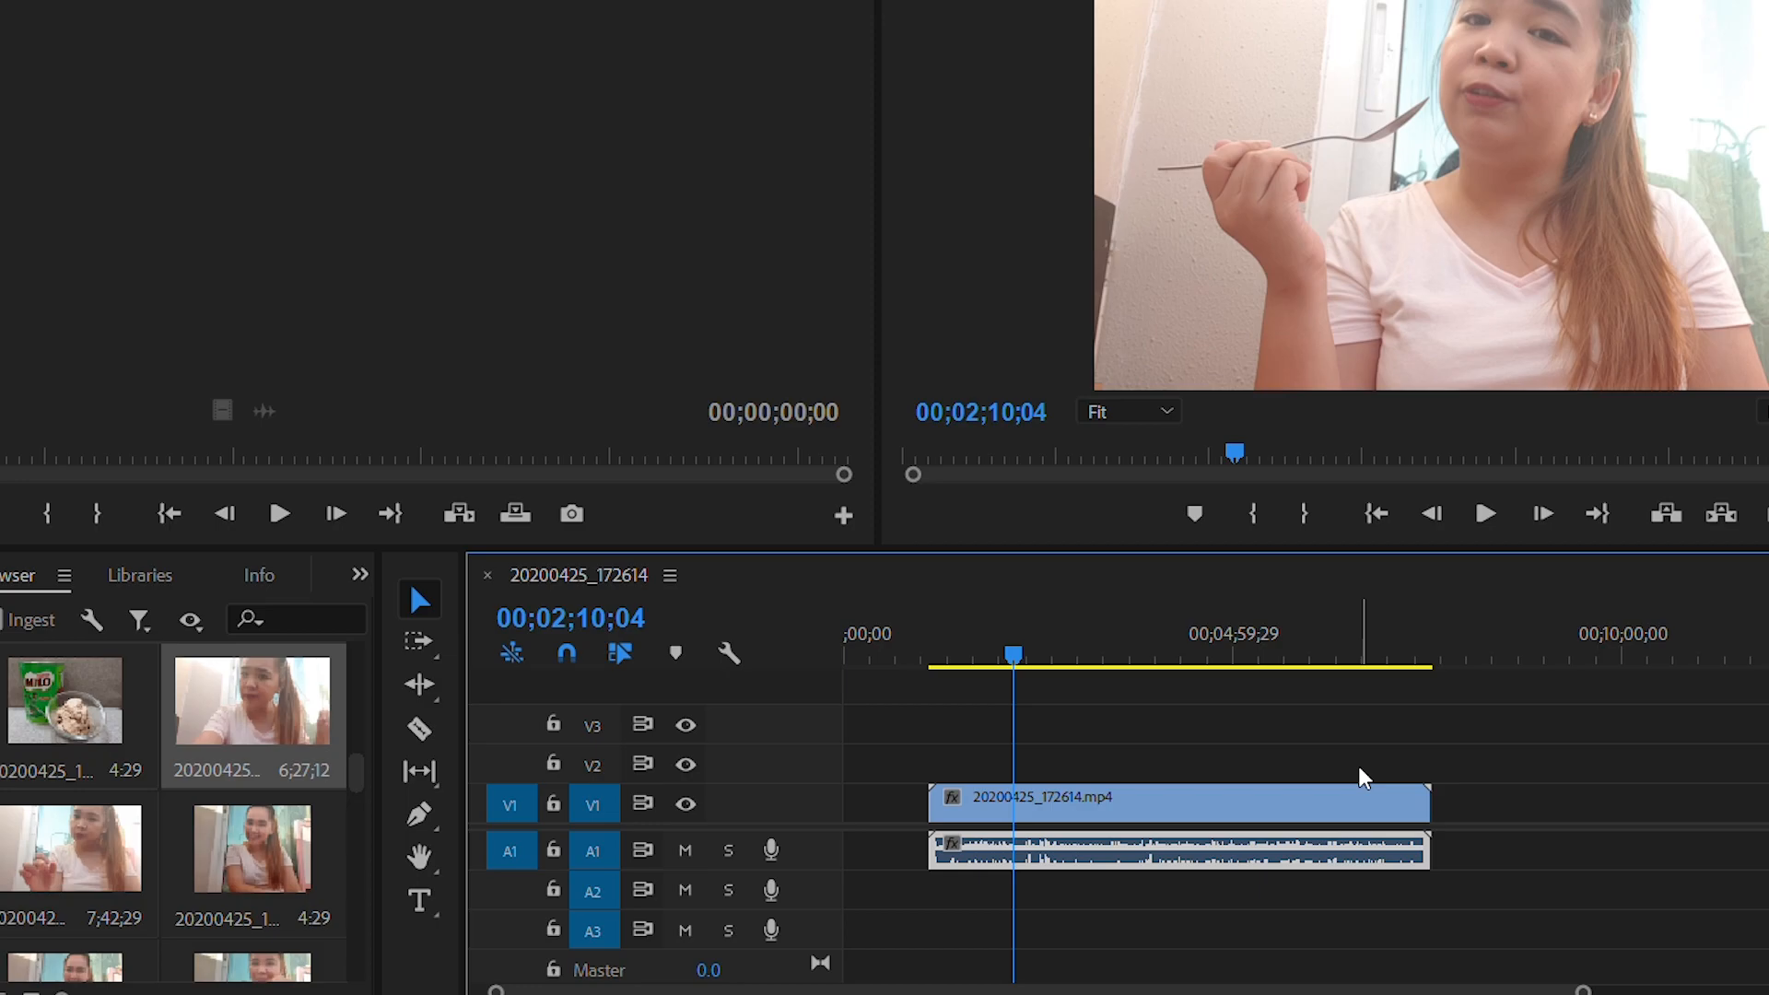
click(1365, 789)
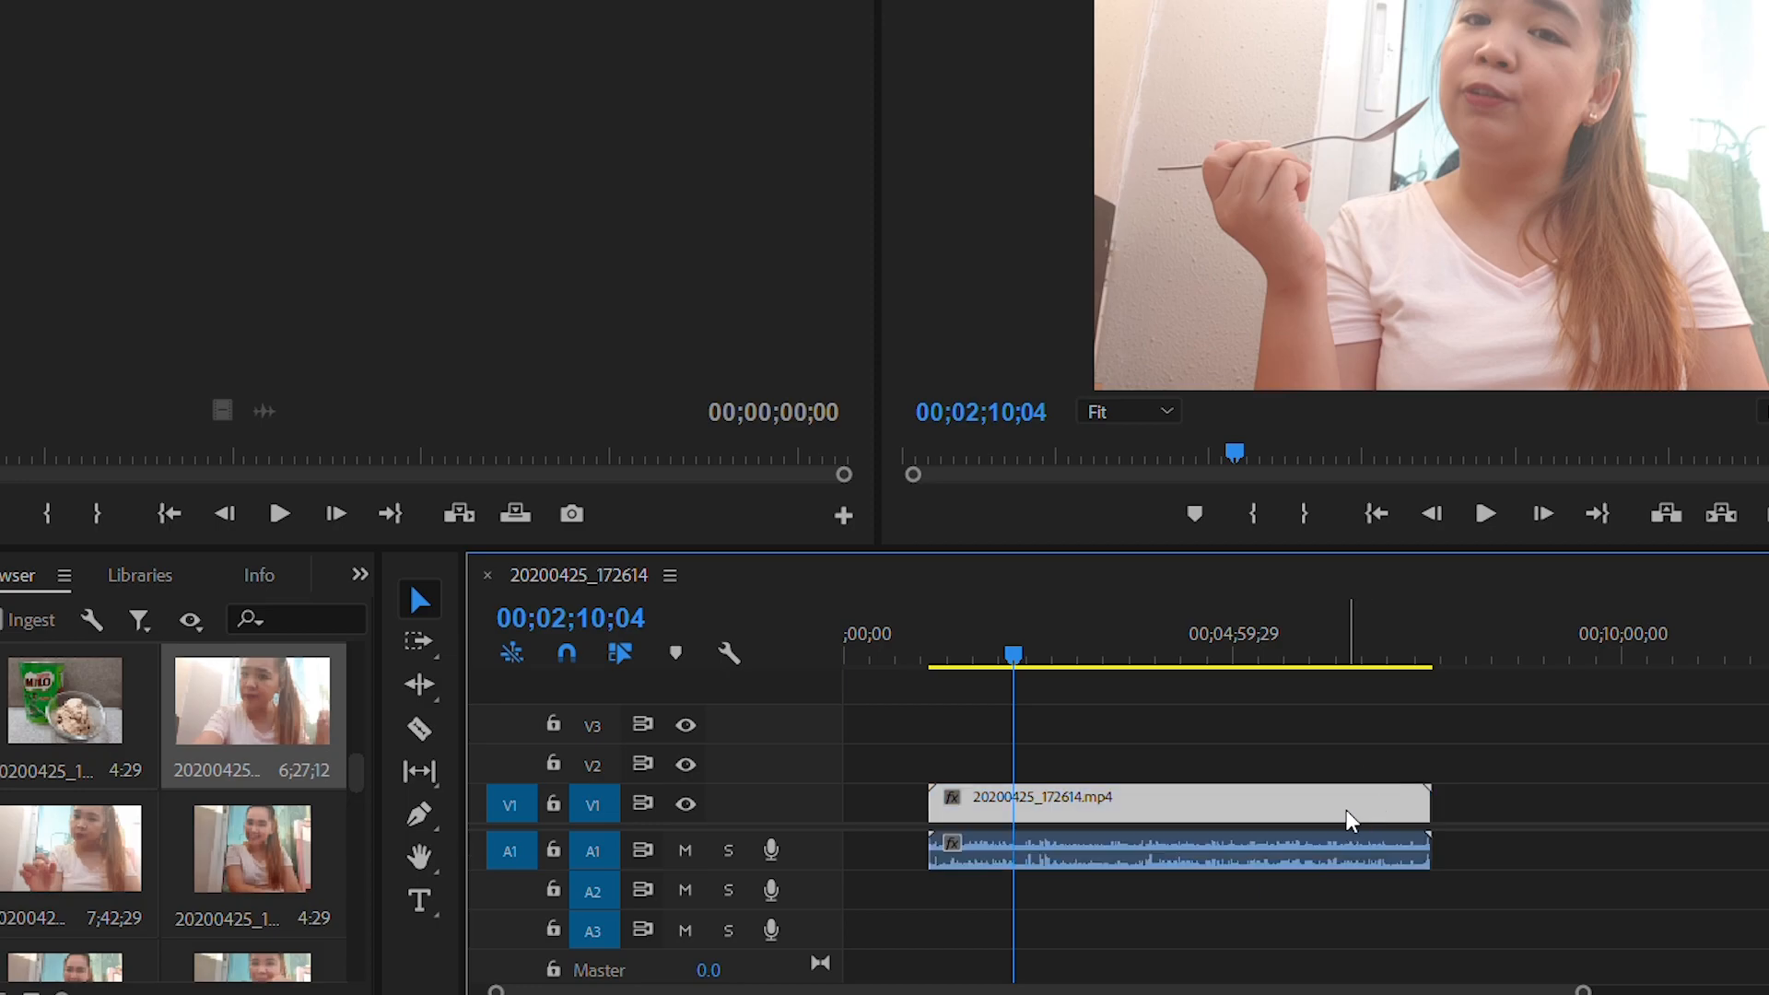
click(1347, 832)
click(1347, 795)
Step: Delete only the unlinked audio part of the clip, and undo back to the linked clip
click(1331, 832)
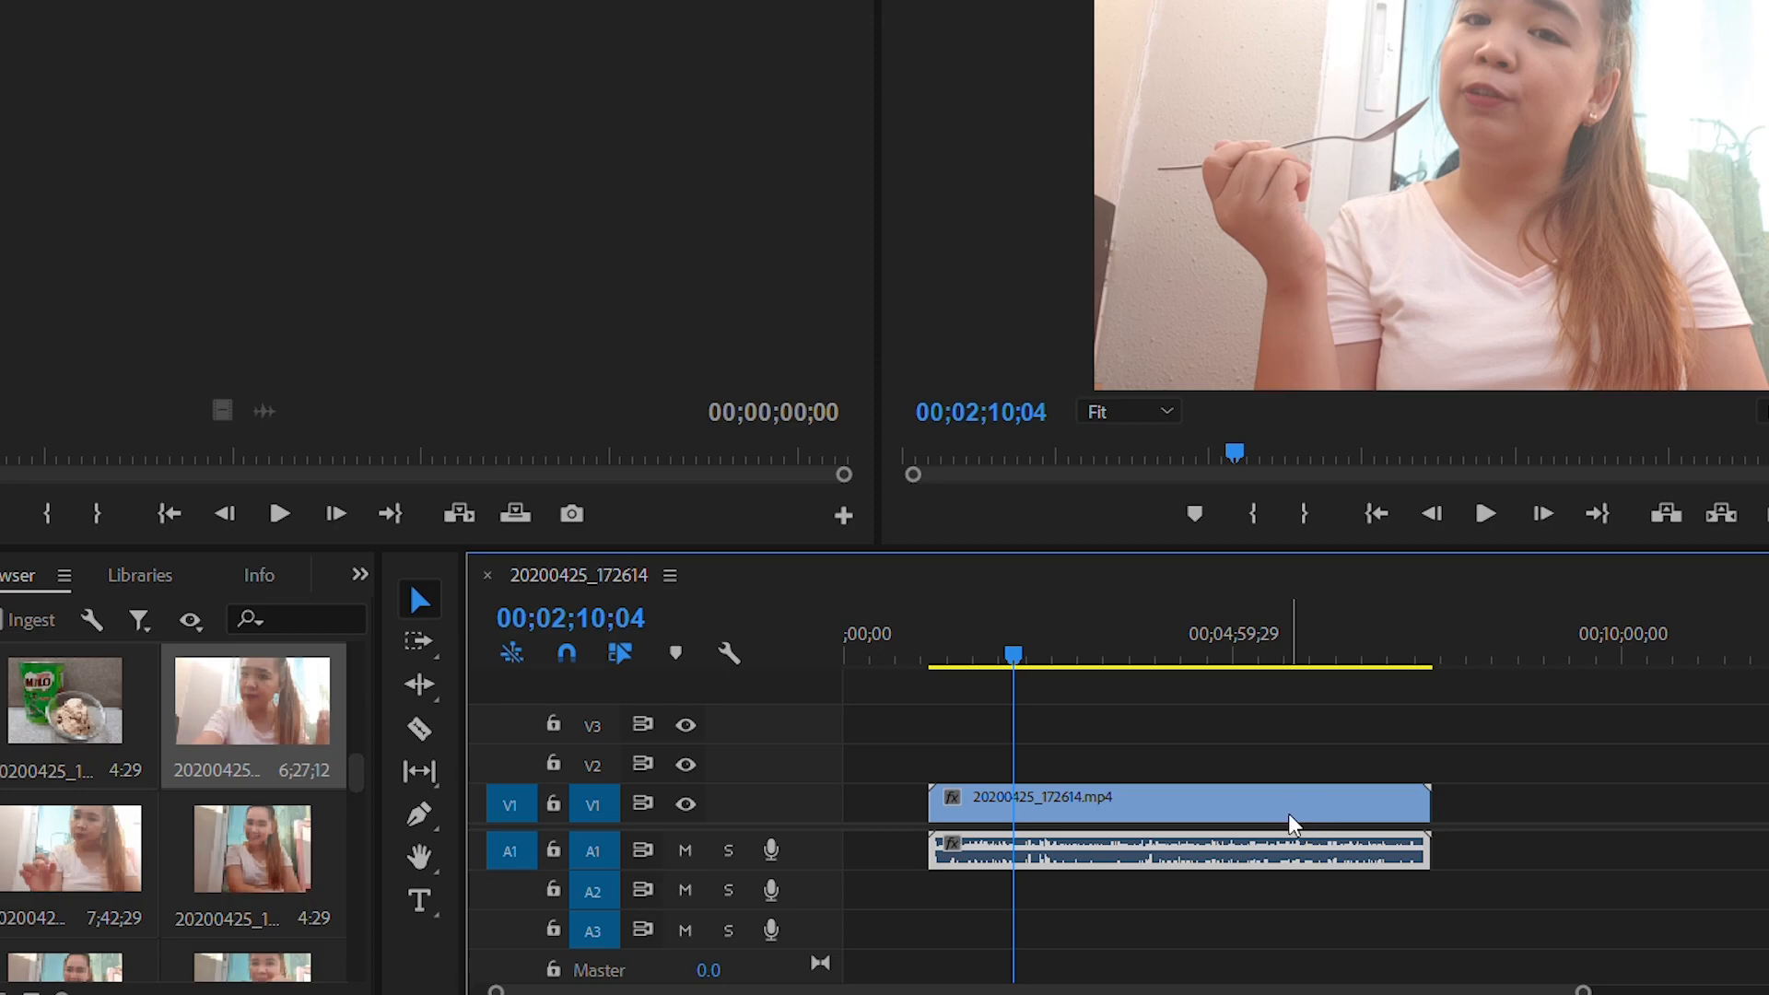
key(Delete)
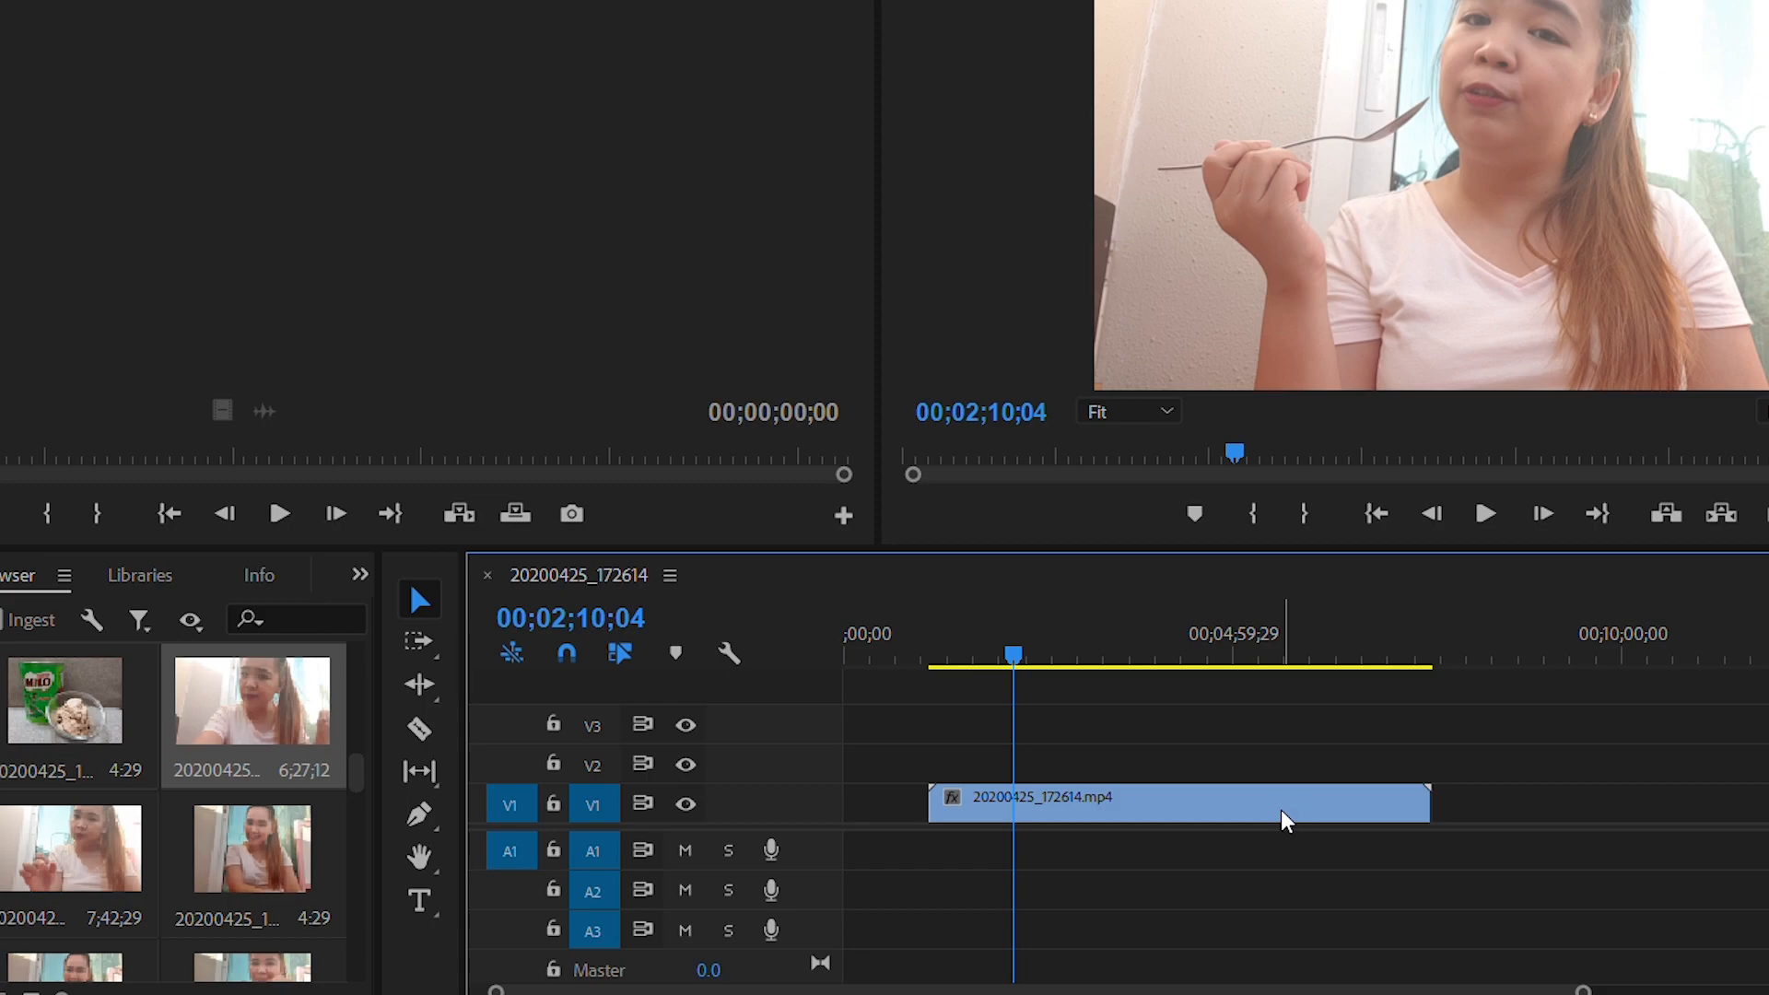
key(ctrl+z)
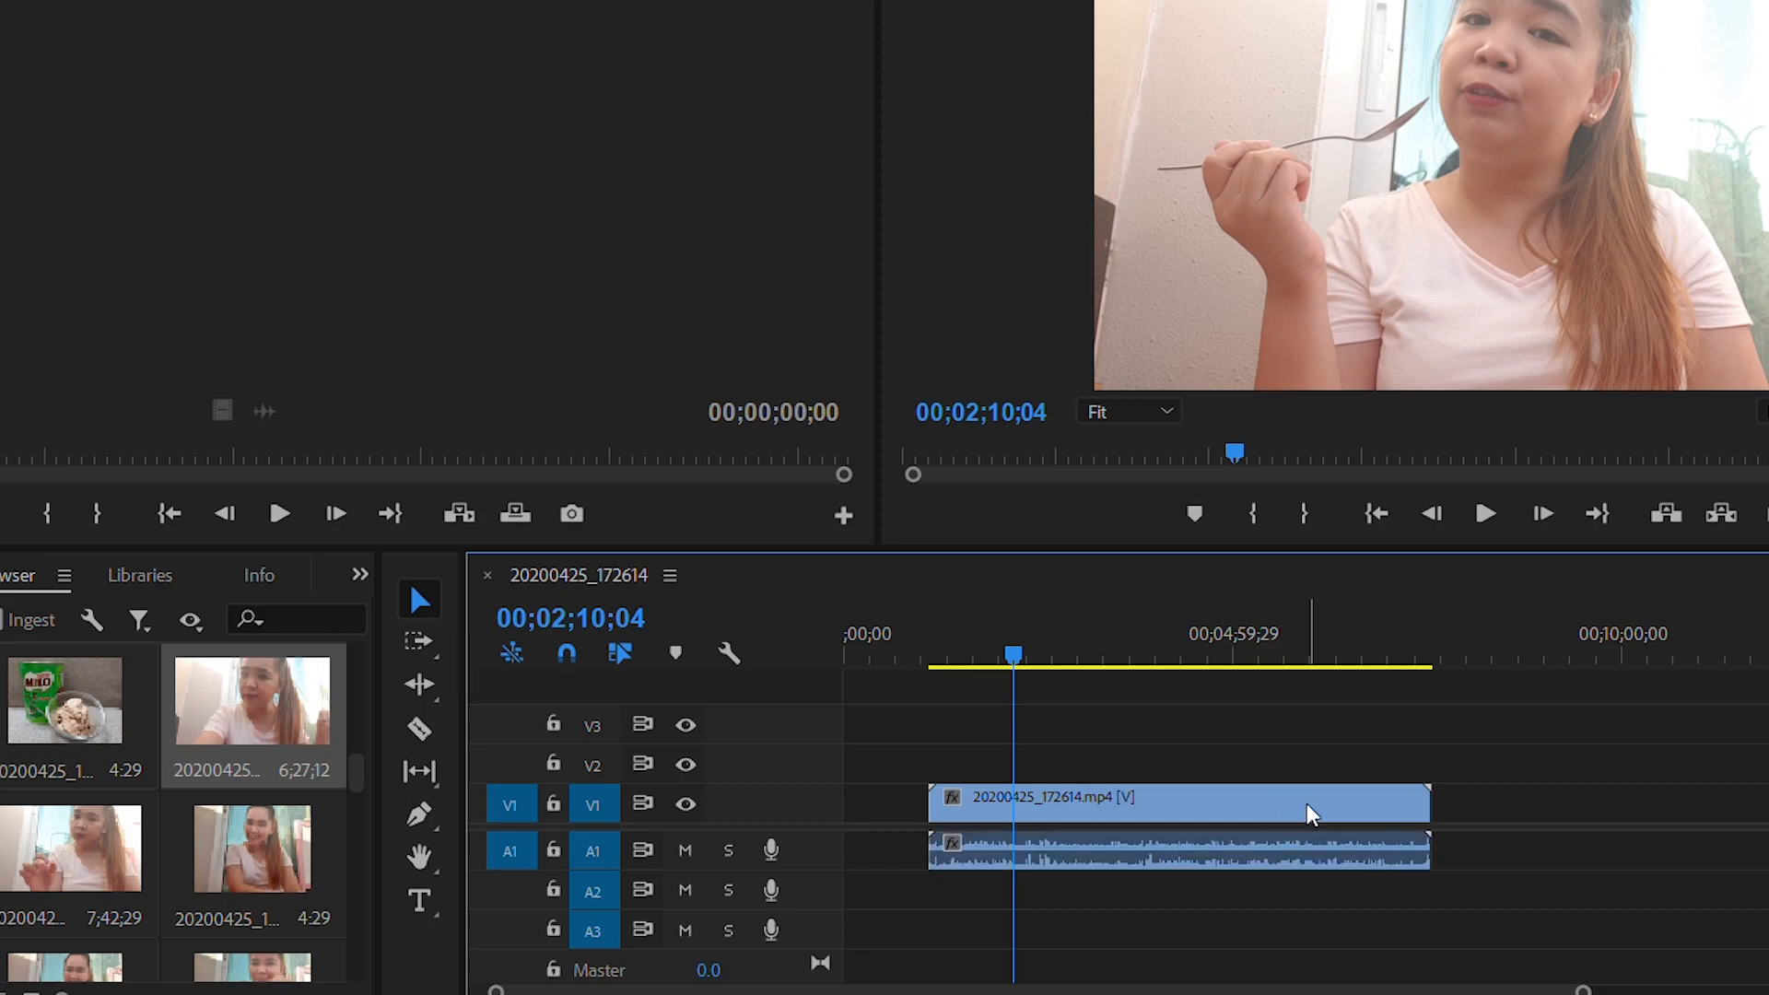
Step: Unlink the clip's video from its audio again and try deleting only the video part
click(1391, 791)
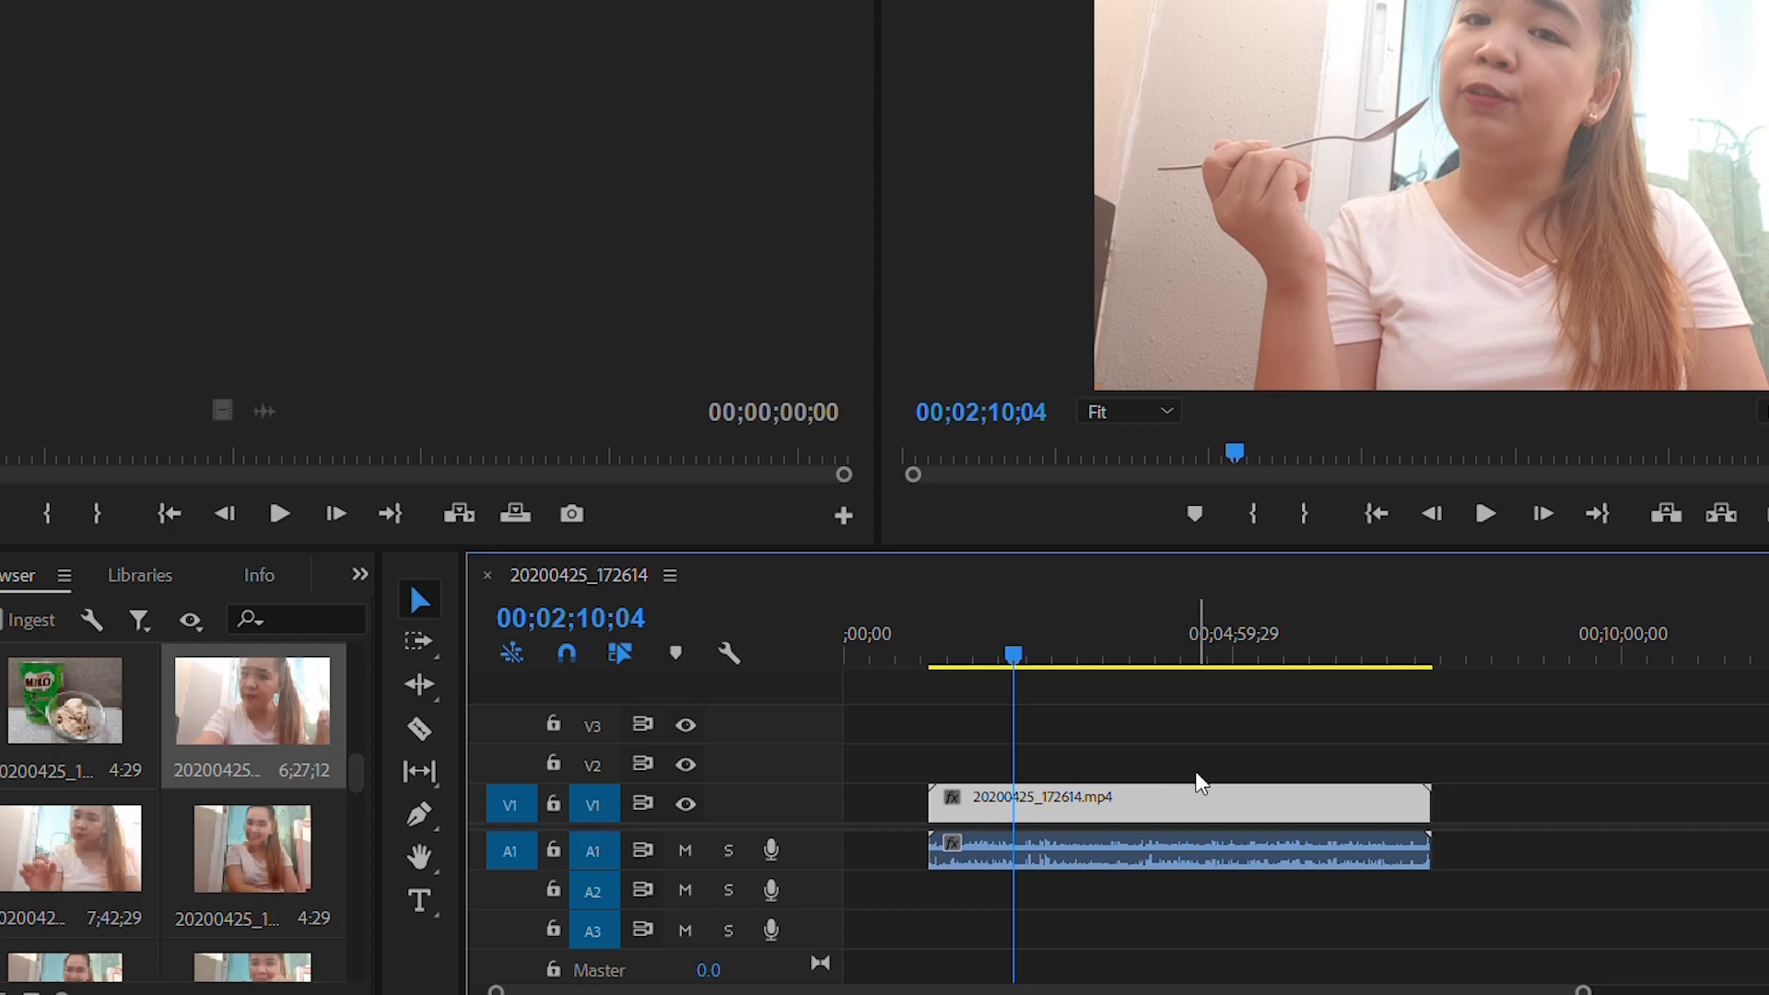
key(Delete)
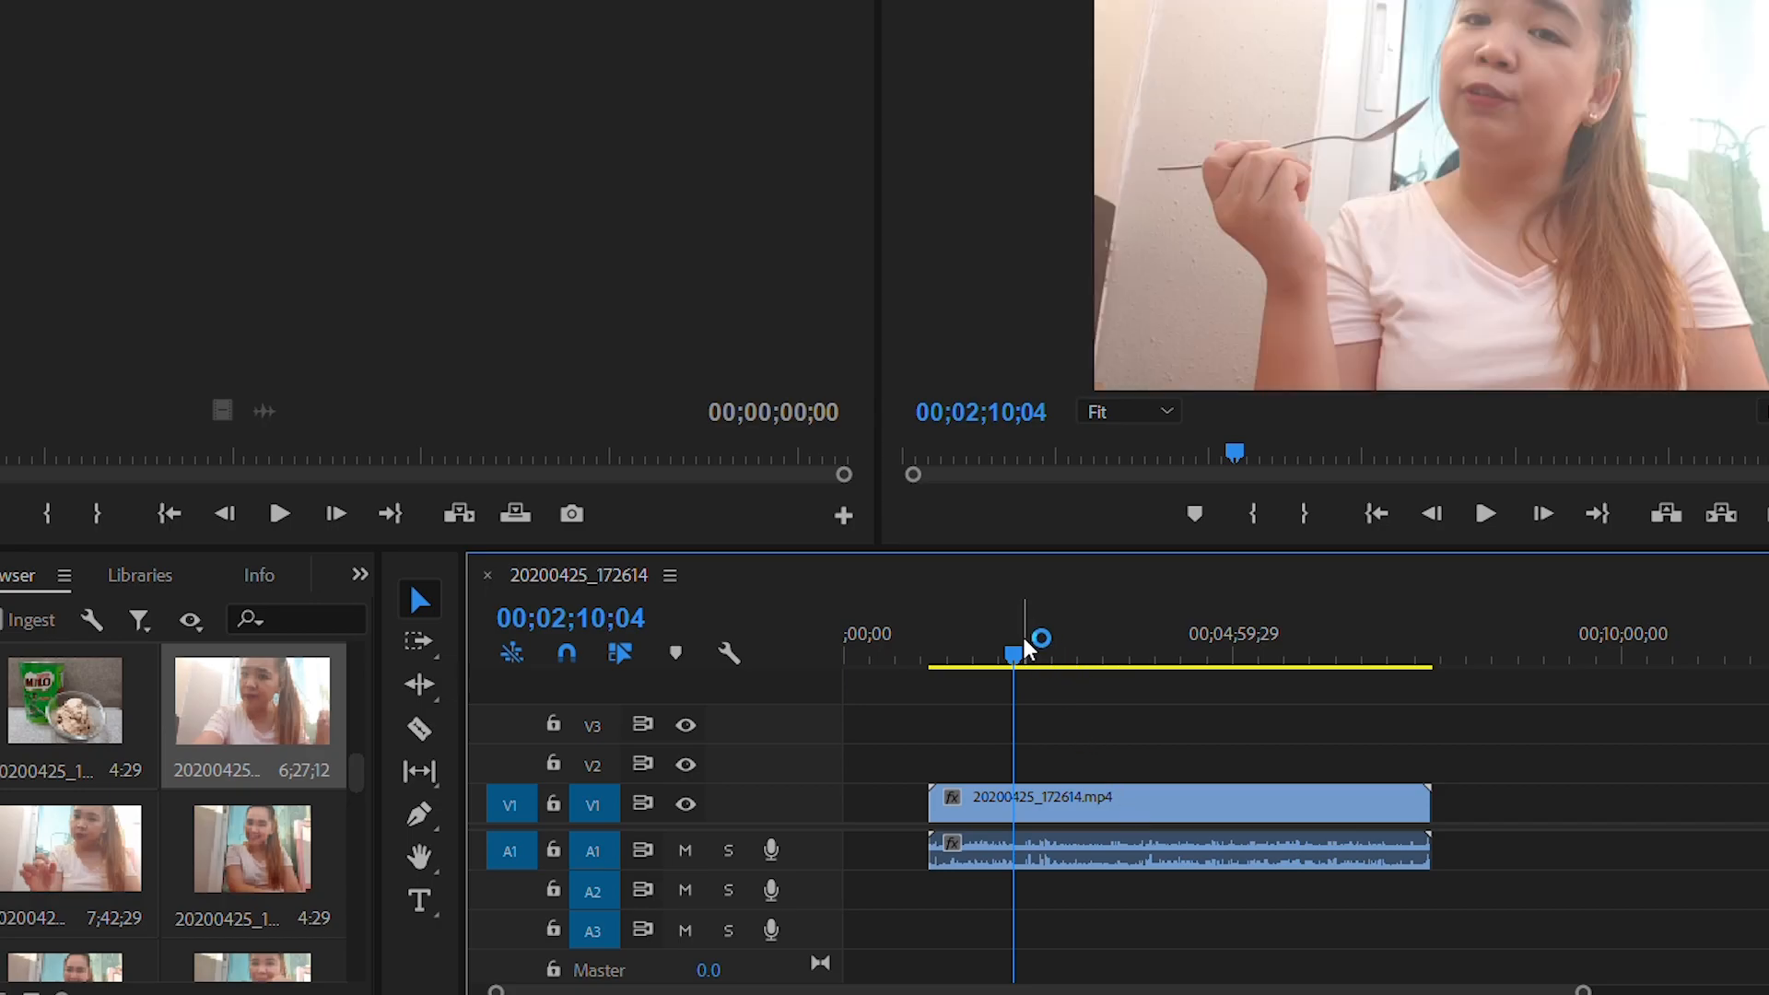
Step: Move the playhead along the unlinked clip to 00;04;23;29
click(1042, 627)
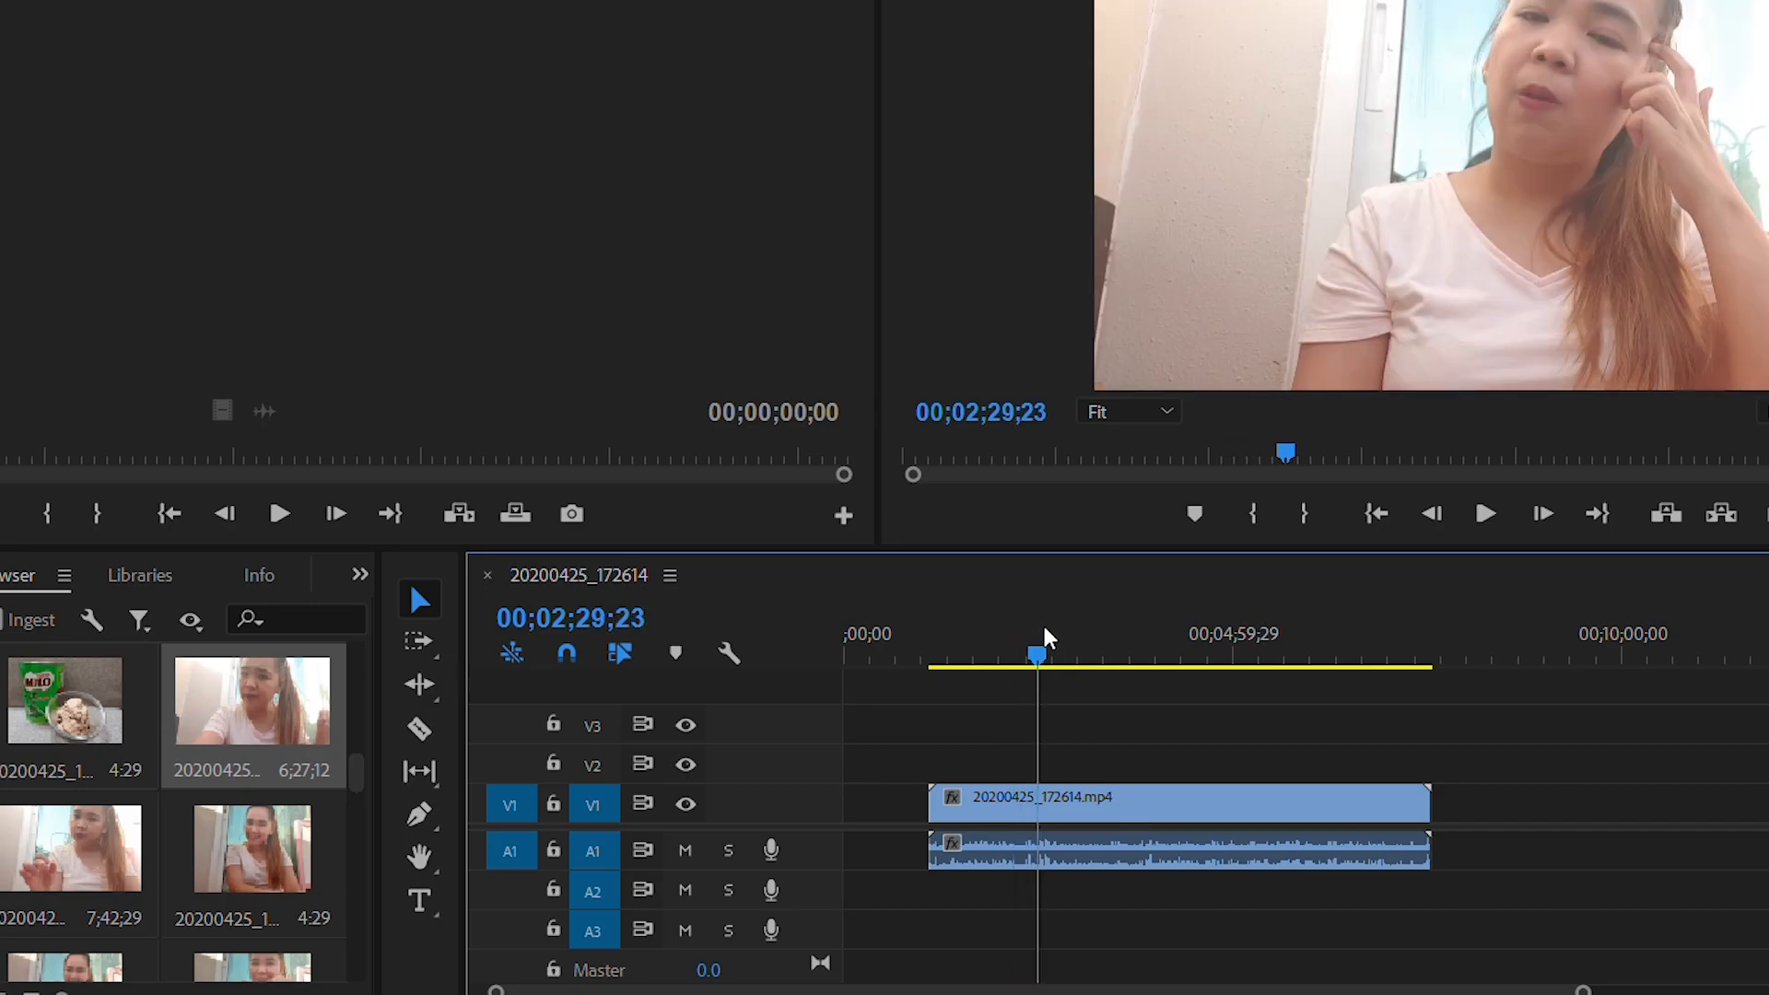
drag(1044, 629, 1193, 637)
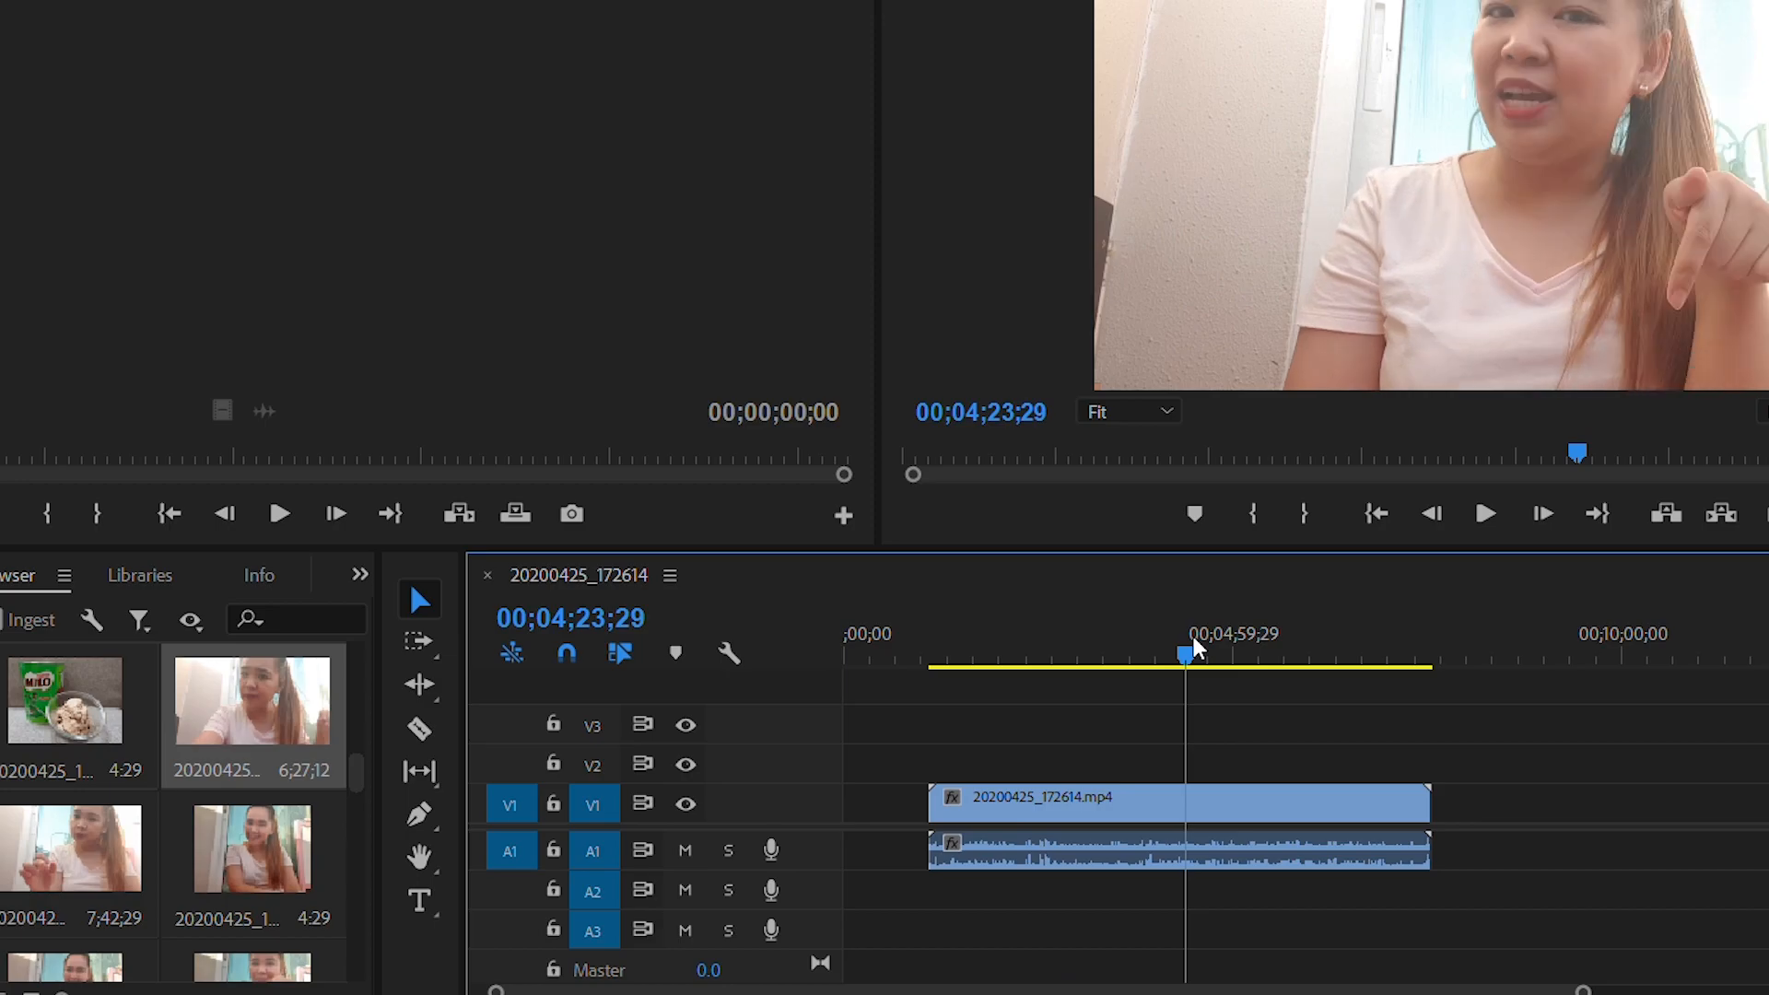